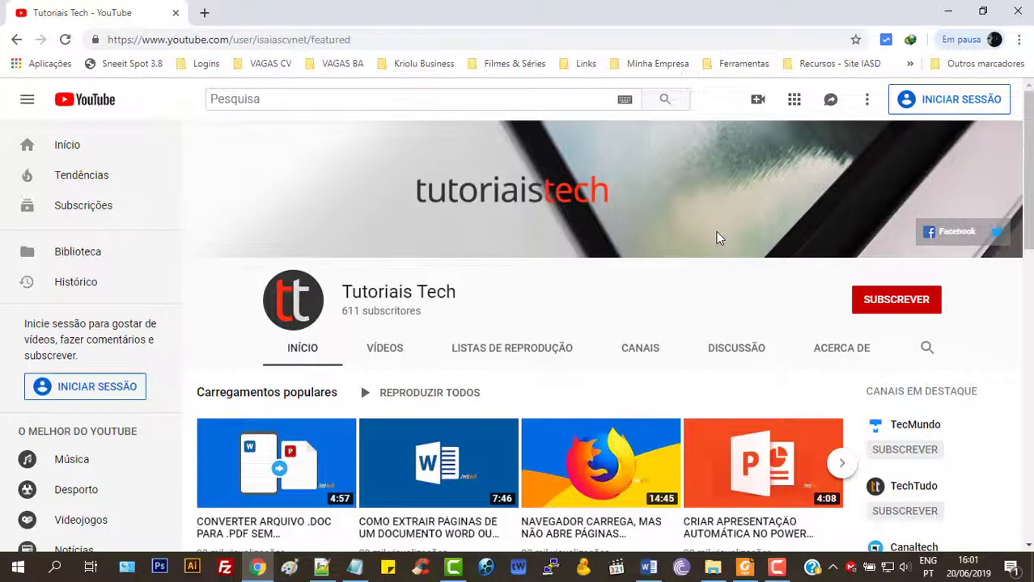
scroll(717, 236, down, 2)
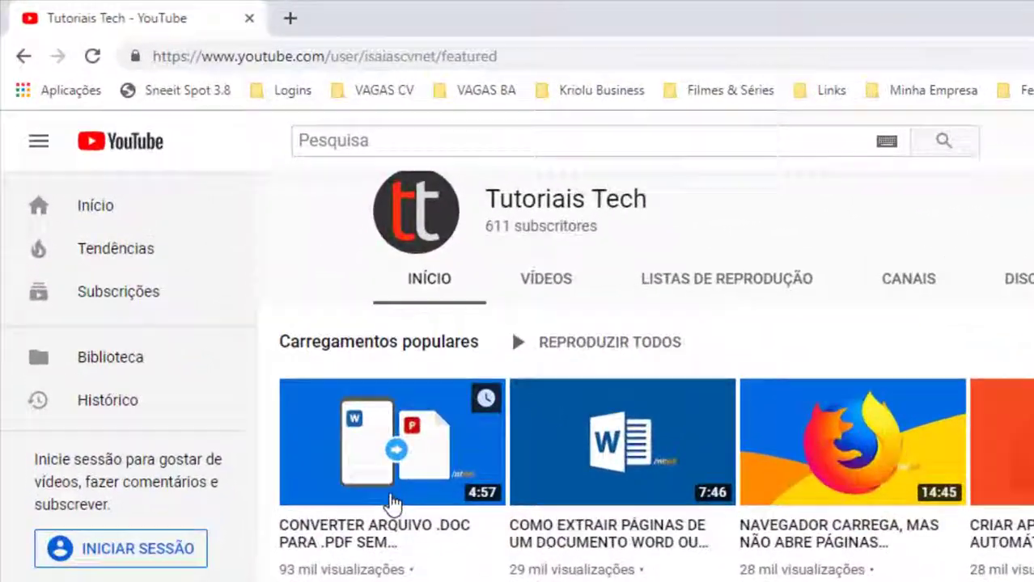
scroll(392, 503, down, 1)
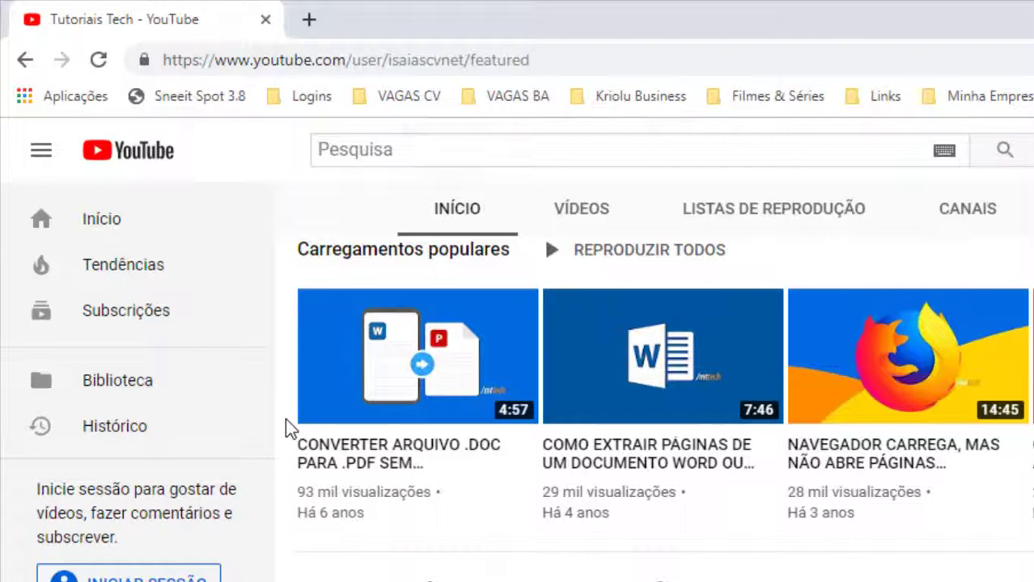
scroll(283, 418, up, 5)
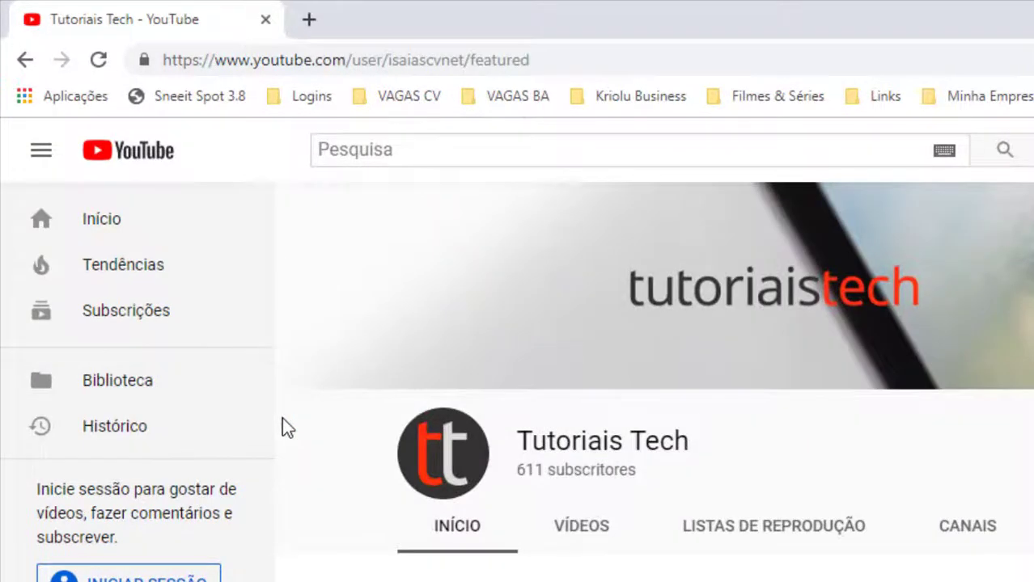
scroll(281, 418, down, 2)
scroll(282, 418, down, 1)
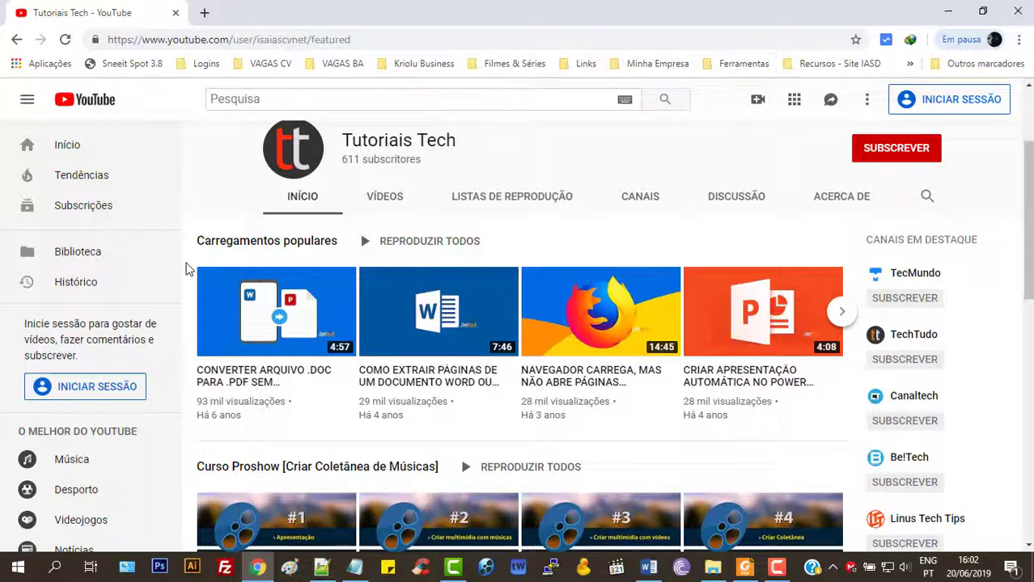
scroll(187, 252, up, 2)
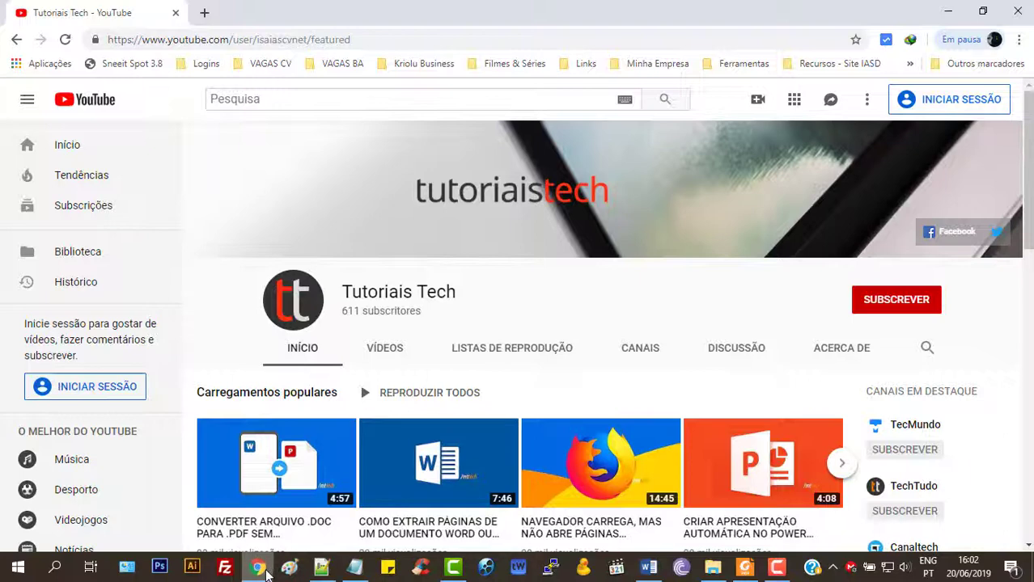
mouse_move(267, 573)
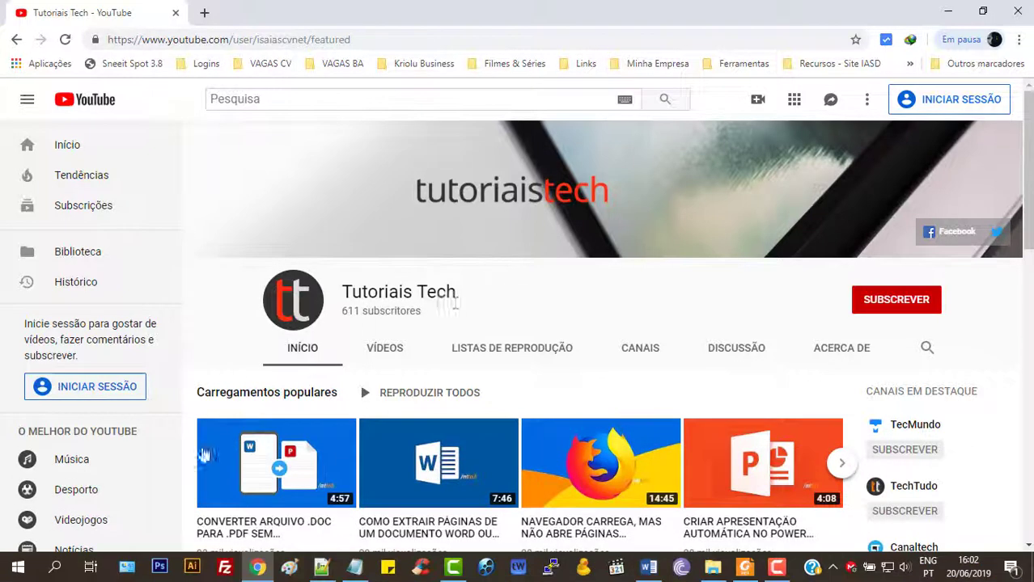
click(712, 567)
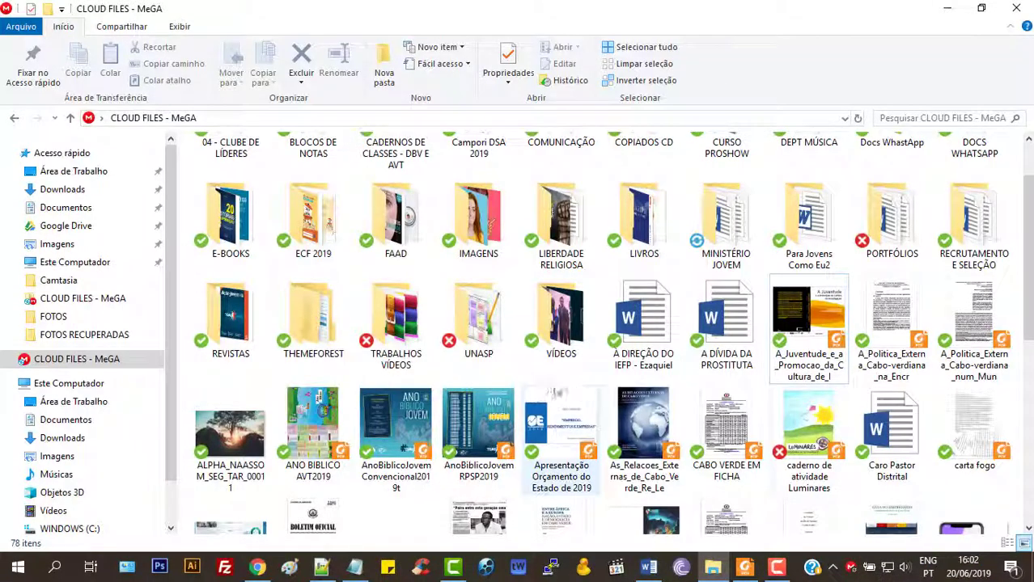
click(647, 568)
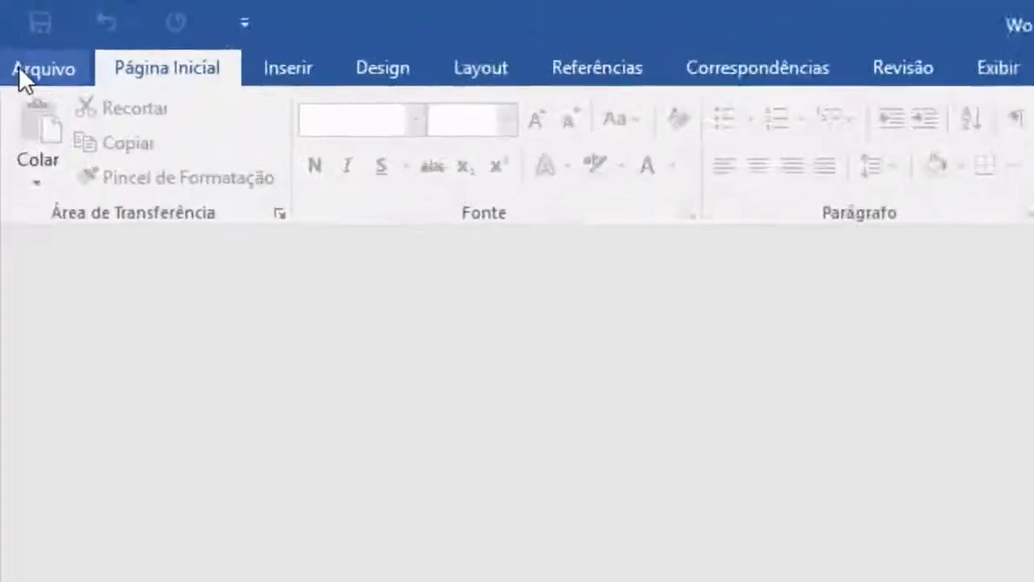
click(20, 69)
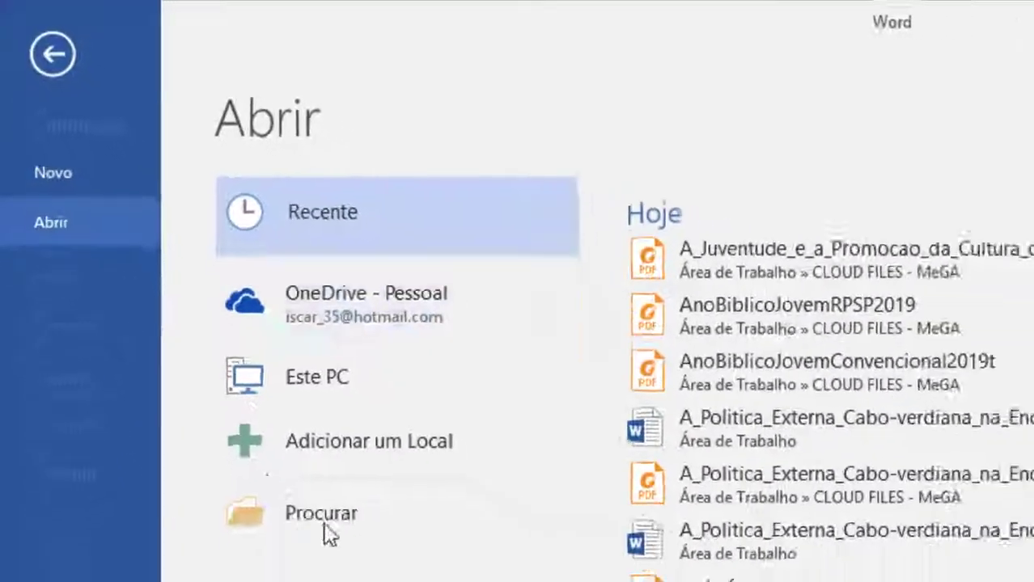
key(Escape)
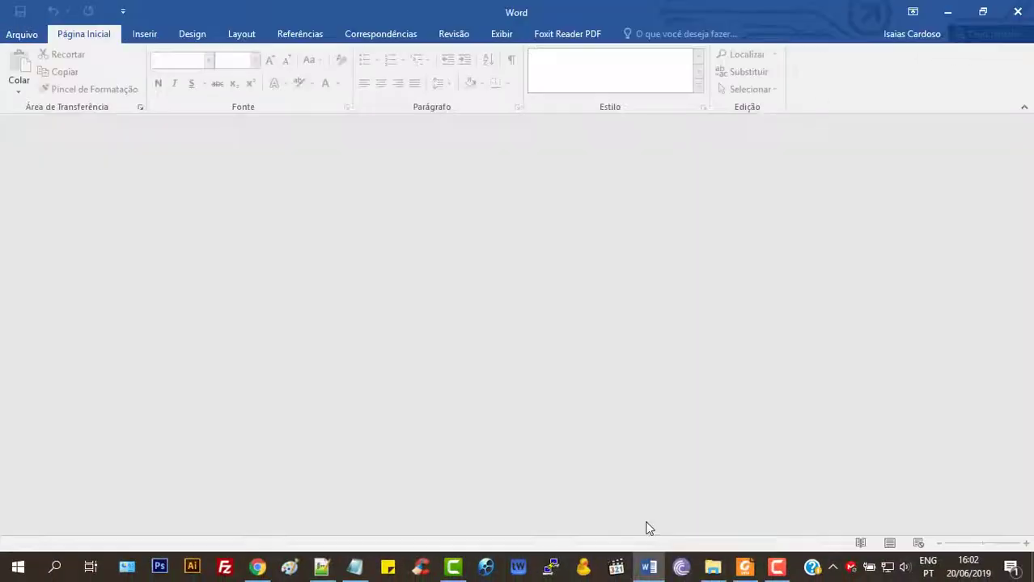
Open the PDF A_Politica_Externa_Cabo-verdiana_na_Encr in Word and accept its conversion to an editable document
click(647, 569)
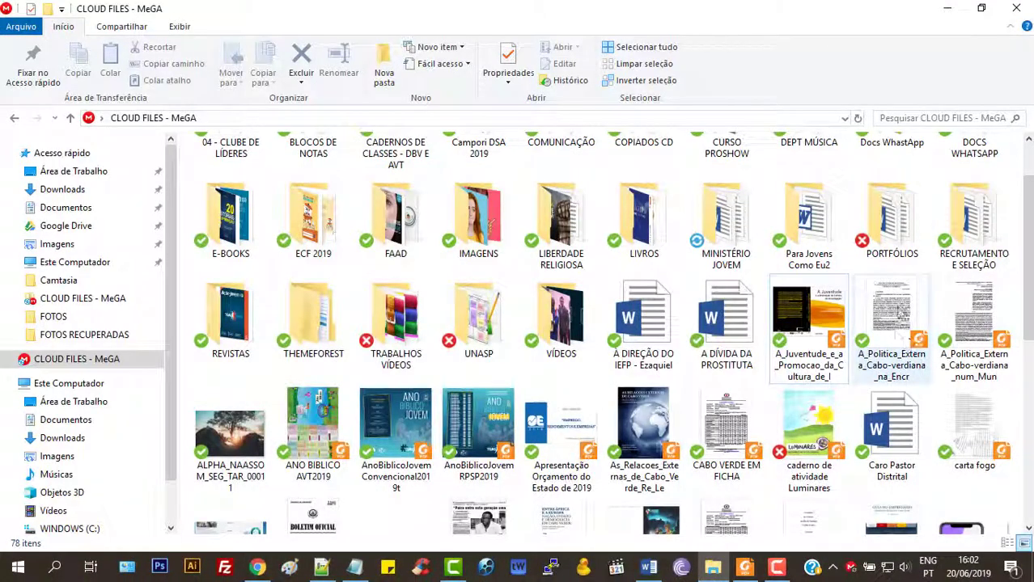
click(657, 570)
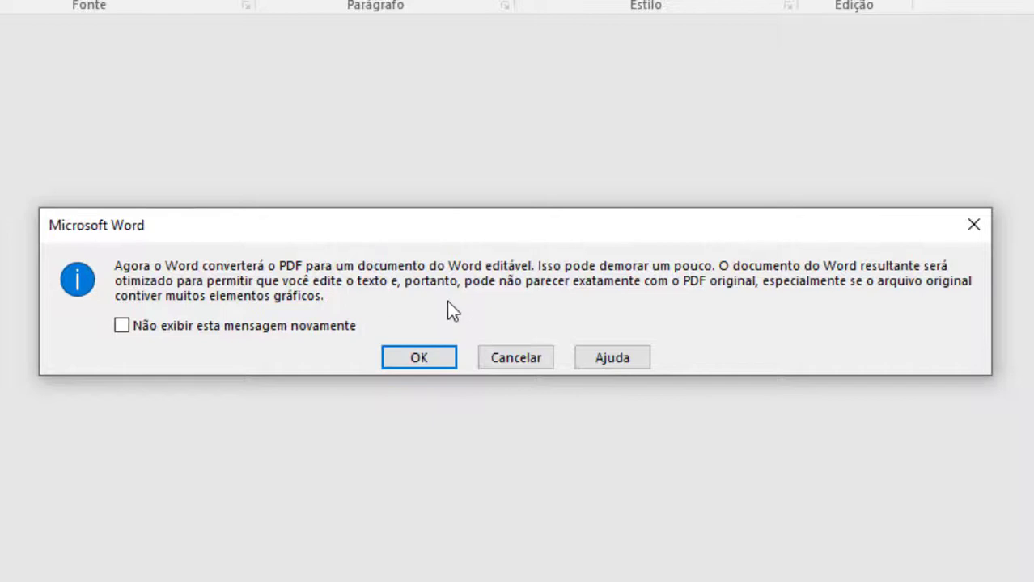
click(414, 358)
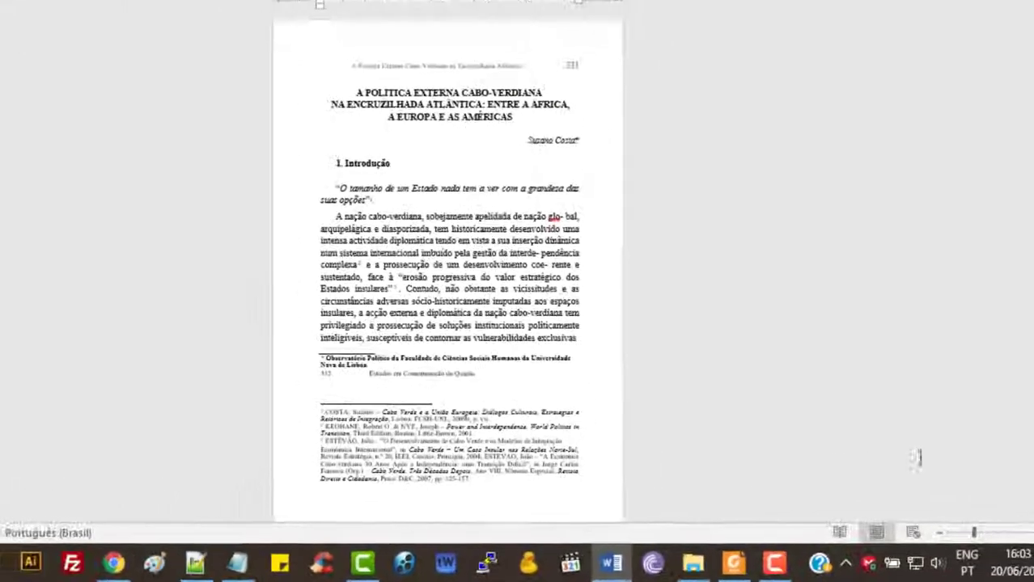
Enlarge the converted document to 120% and examine the title, header and introduction on its first page
click(1033, 533)
click(1033, 533)
click(1033, 533)
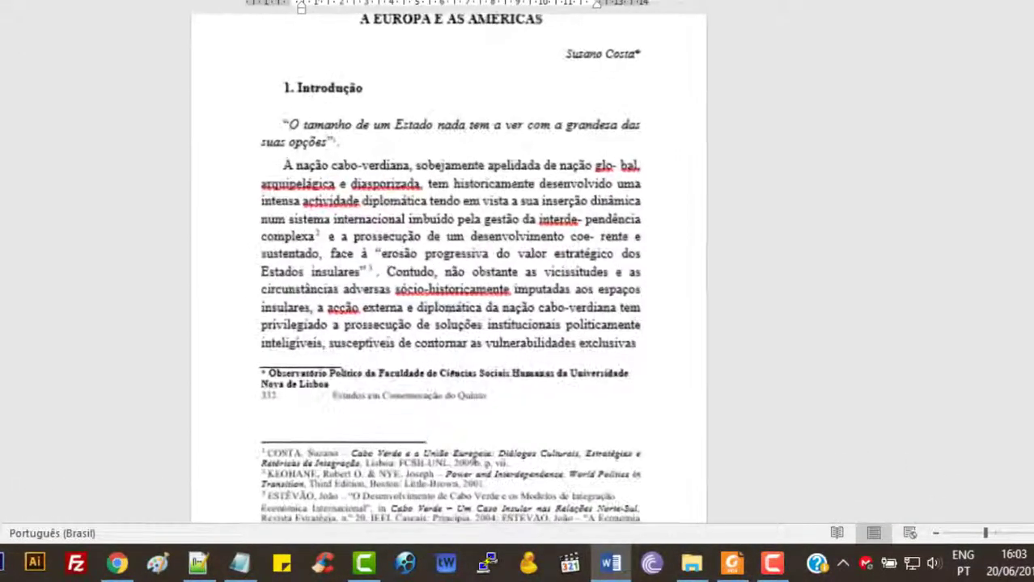
click(1033, 533)
click(1032, 533)
click(1032, 533)
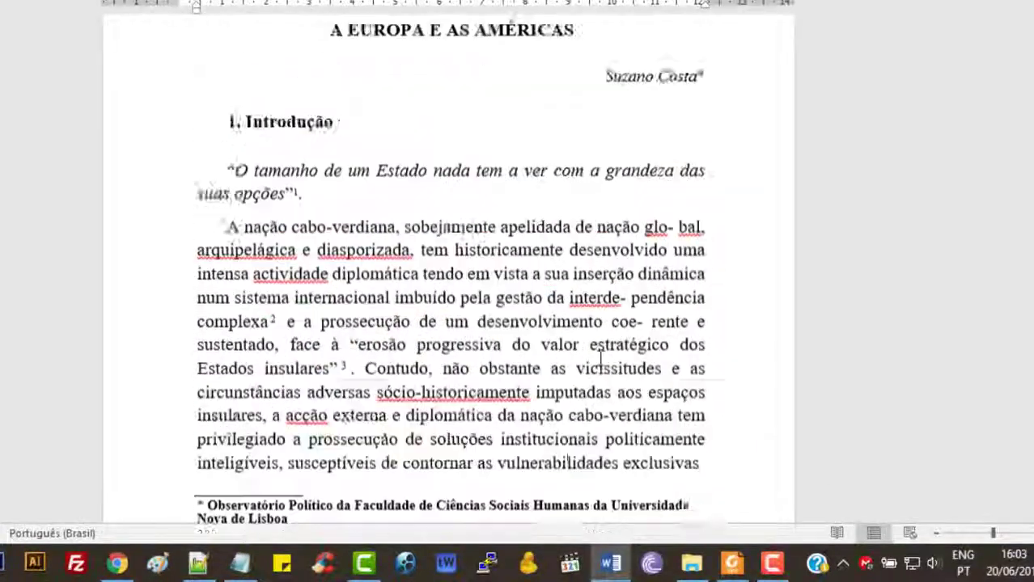
scroll(599, 360, up, 4)
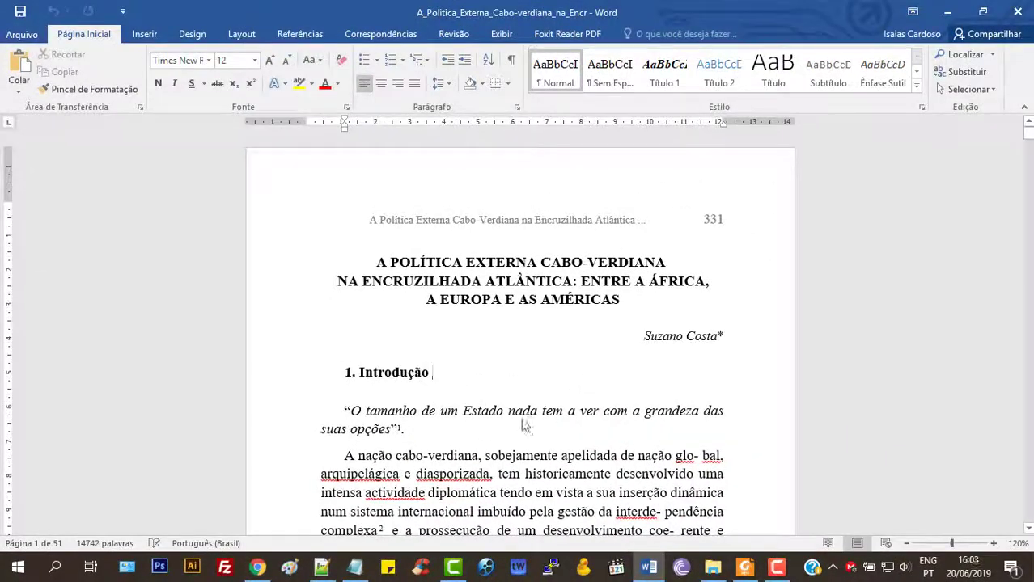
scroll(524, 426, down, 2)
scroll(464, 261, up, 2)
scroll(656, 380, down, 3)
scroll(559, 328, up, 3)
scroll(477, 368, down, 2)
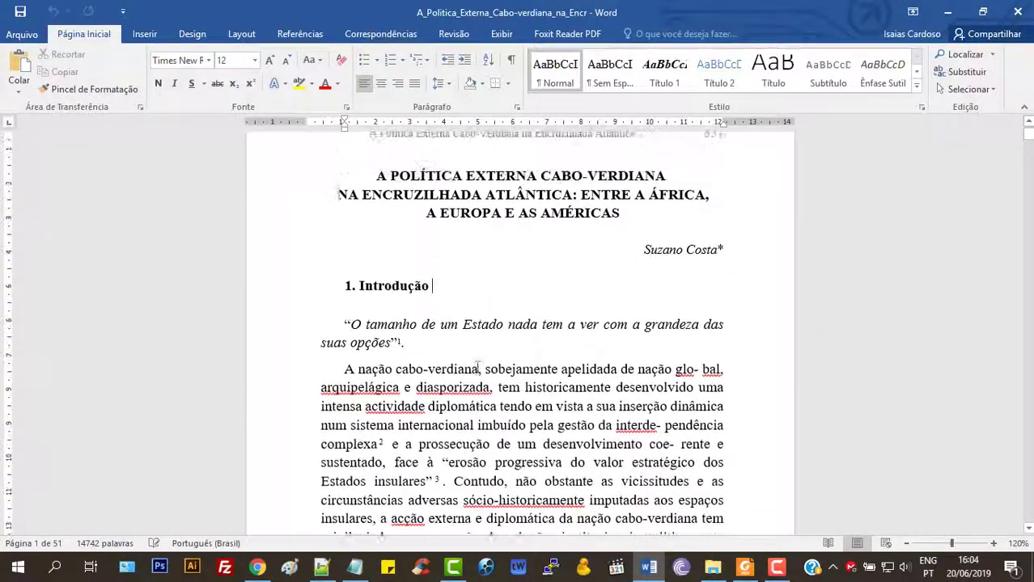
scroll(477, 368, up, 1)
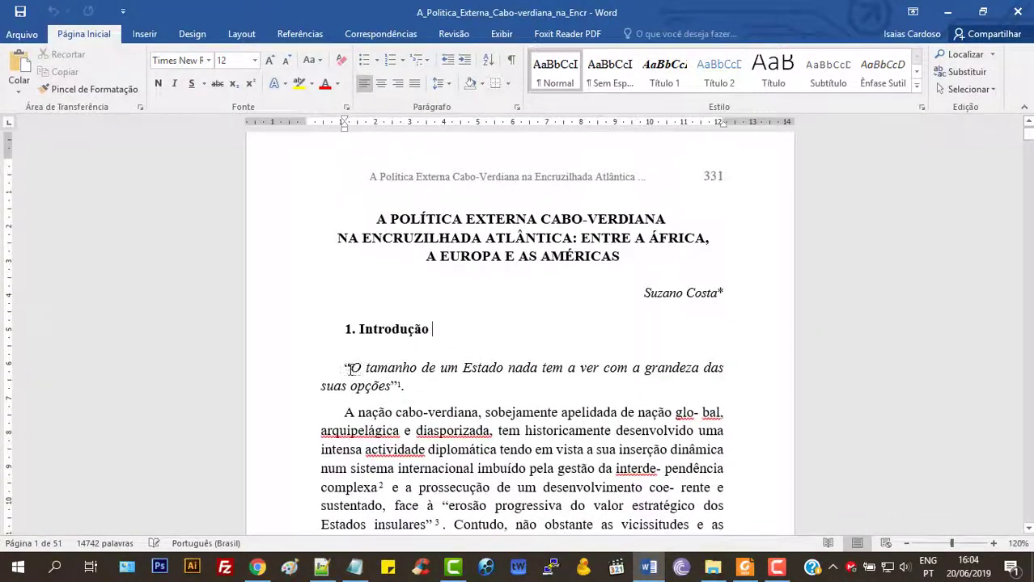
Colour the italic quotation under the heading "1. Introdução" red, leaving out its quotation marks
drag(350, 369, 393, 383)
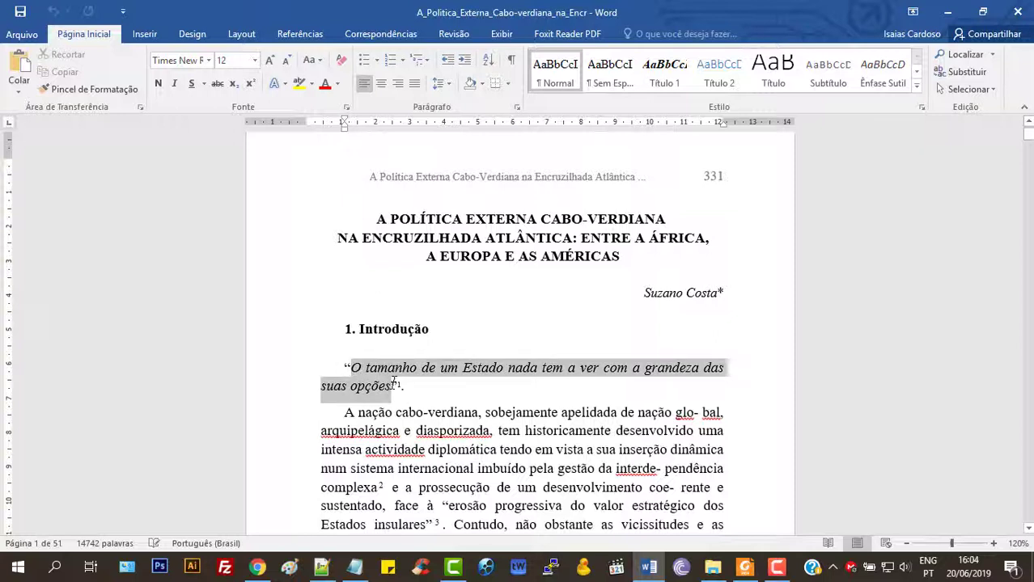
click(325, 84)
click(463, 368)
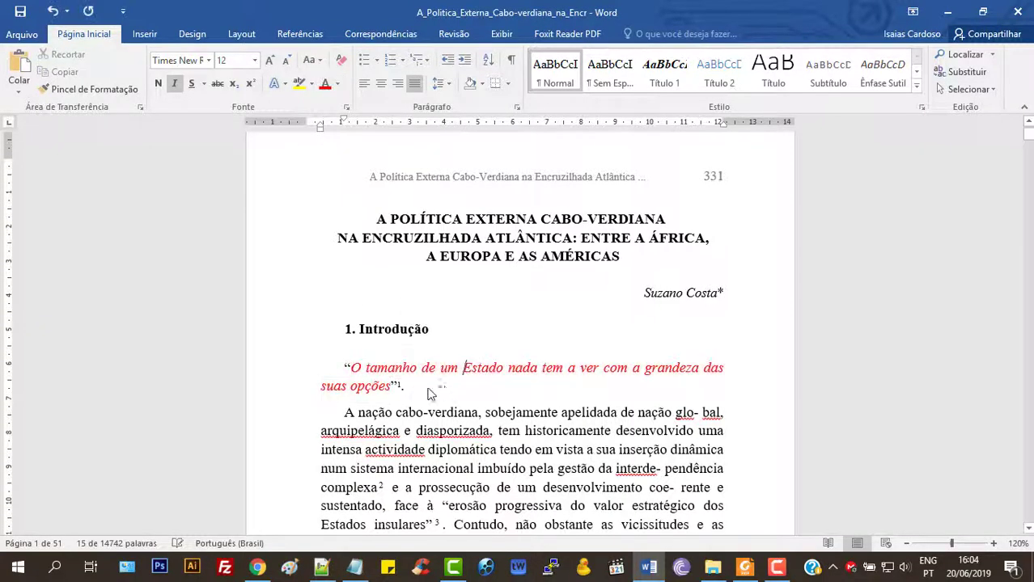
Insert a new paragraph reading "Teste..." between the red quotation and the first body paragraph, with a blank line after it
key(ctrl+Down)
key(Return)
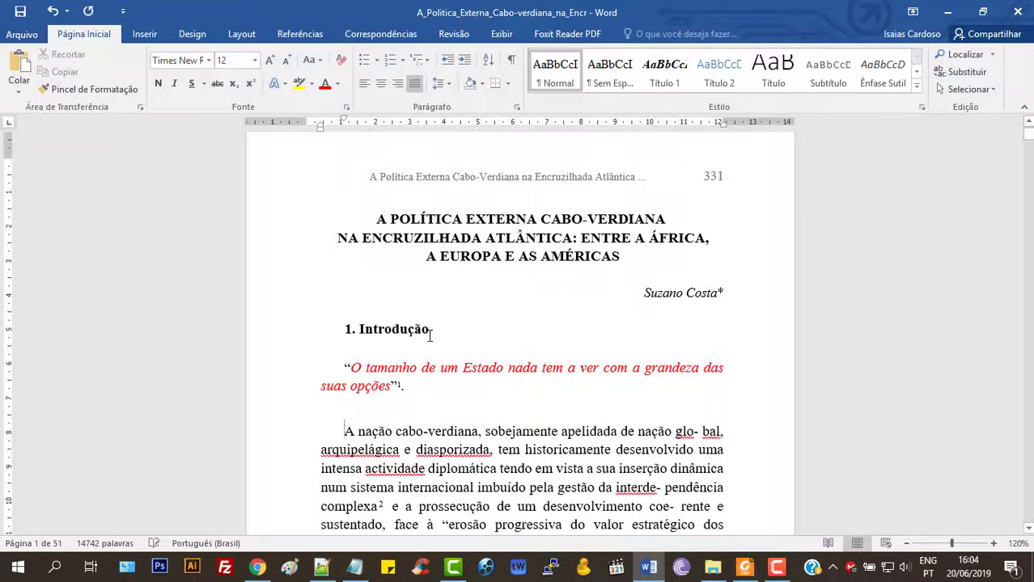
key(Return)
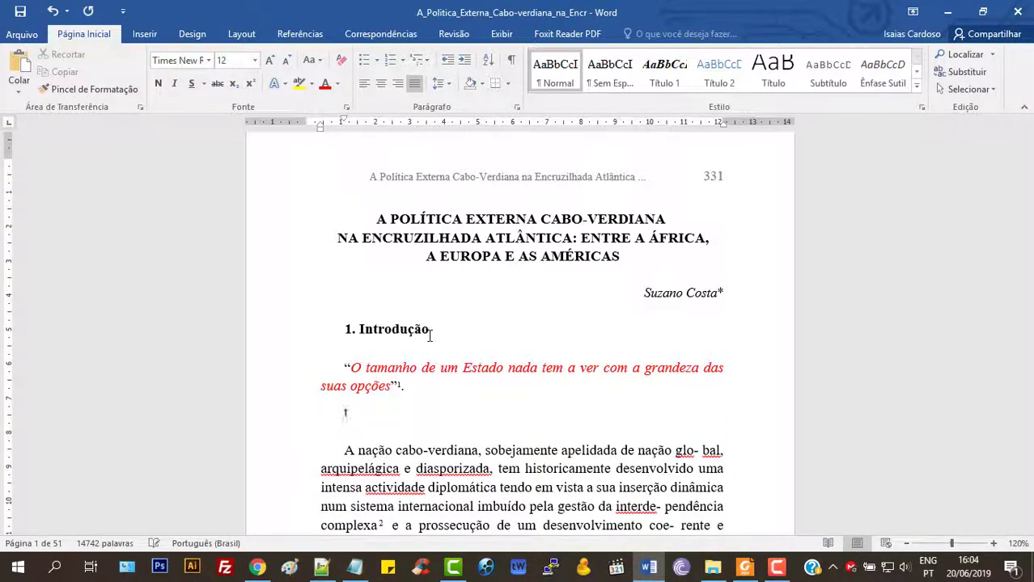
text(teste)
text(...)
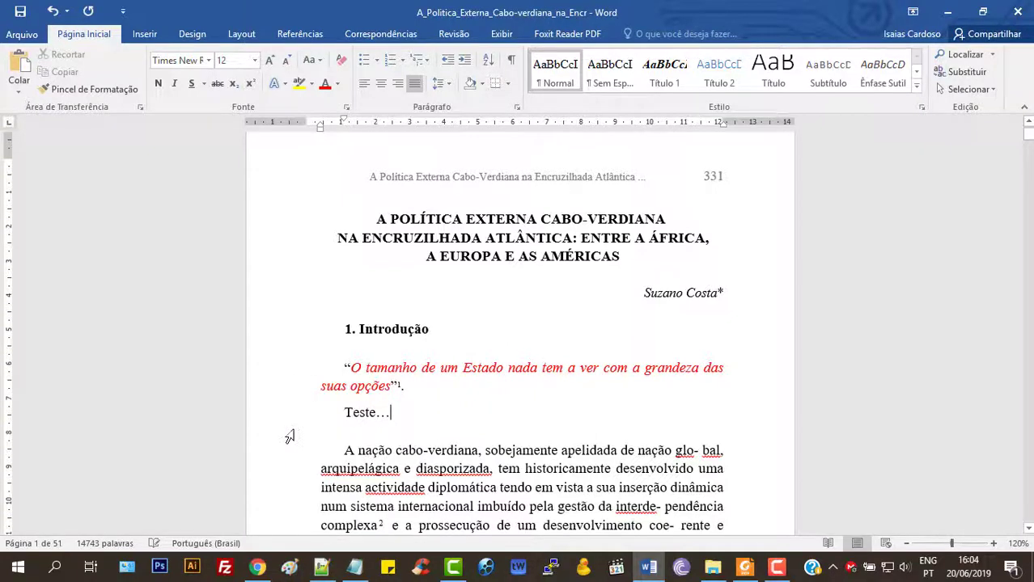
Make the "Teste..." line bold
click(285, 422)
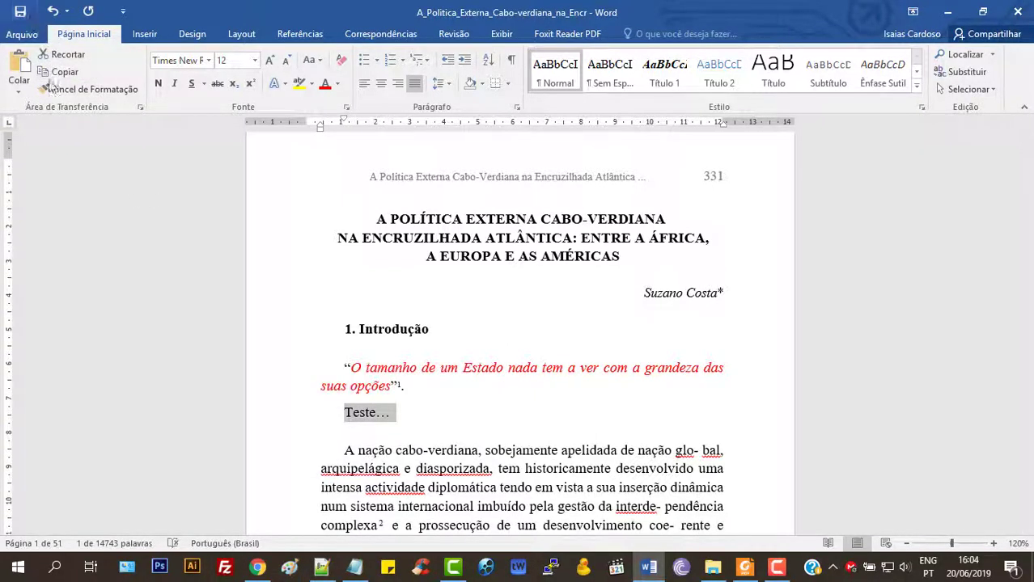
click(159, 84)
click(473, 386)
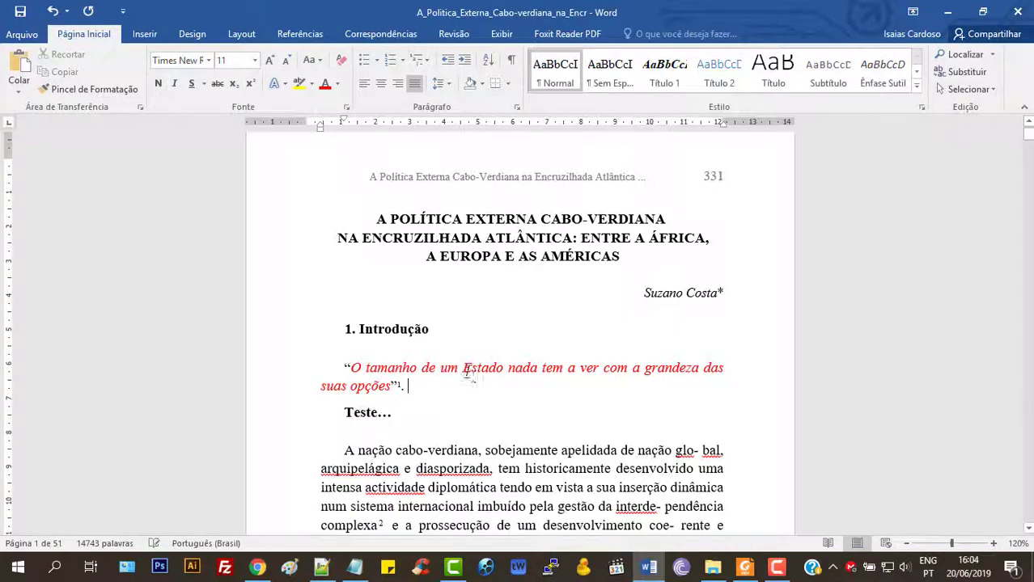
Examine the body text and footnotes of the first page and the transition to the second page
scroll(472, 368, down, 3)
scroll(472, 368, down, 4)
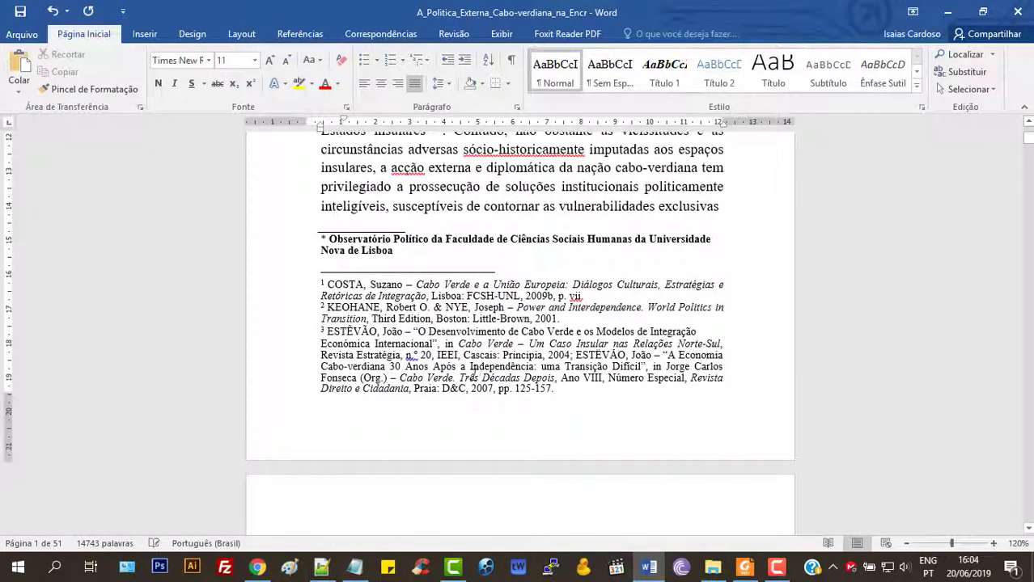
scroll(473, 378, down, 3)
scroll(474, 380, up, 3)
scroll(474, 377, up, 3)
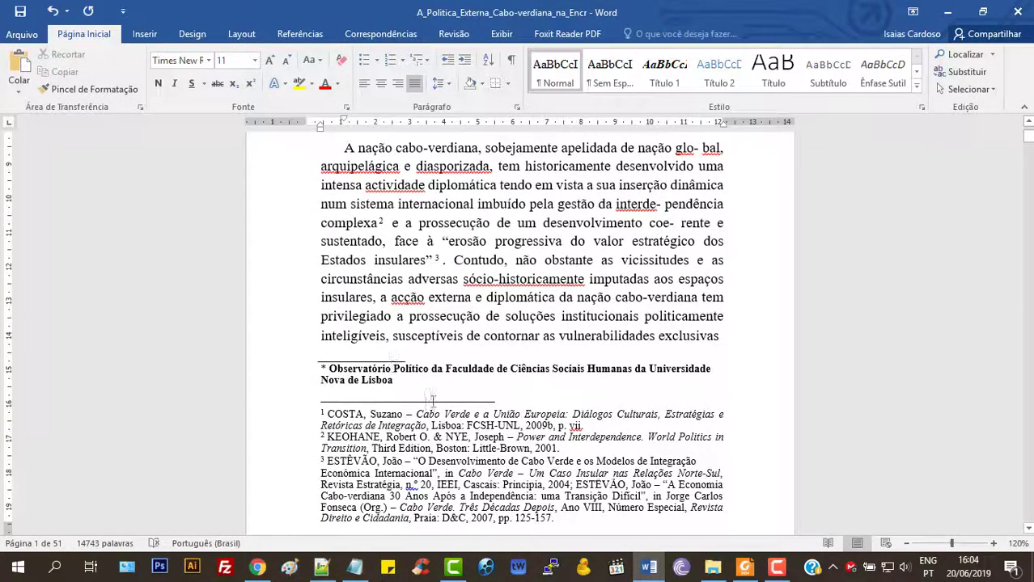
scroll(433, 401, down, 4)
scroll(418, 343, up, 12)
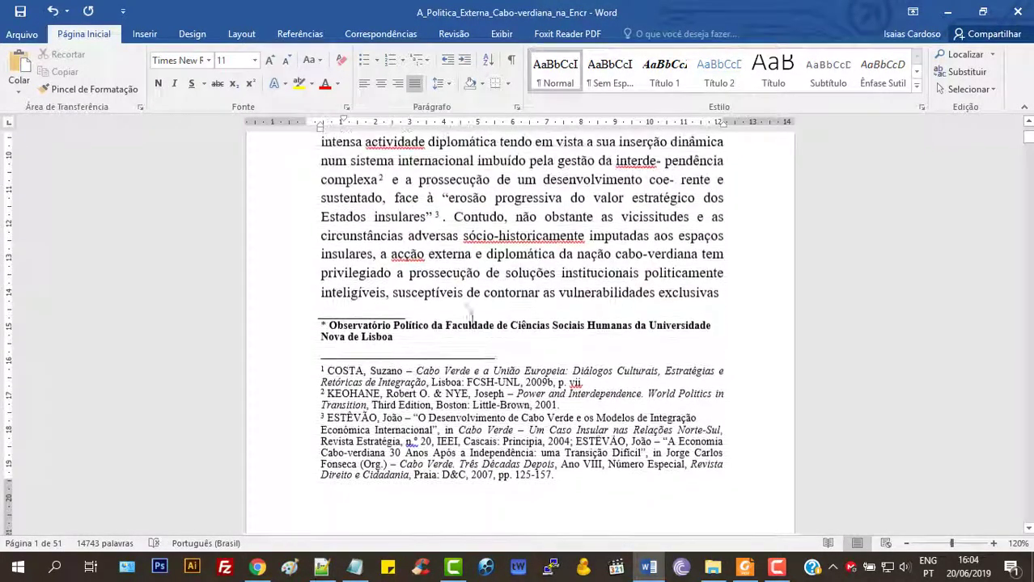
Open the first-page header for editing, return to the body text and review the edited introduction
double_click(488, 200)
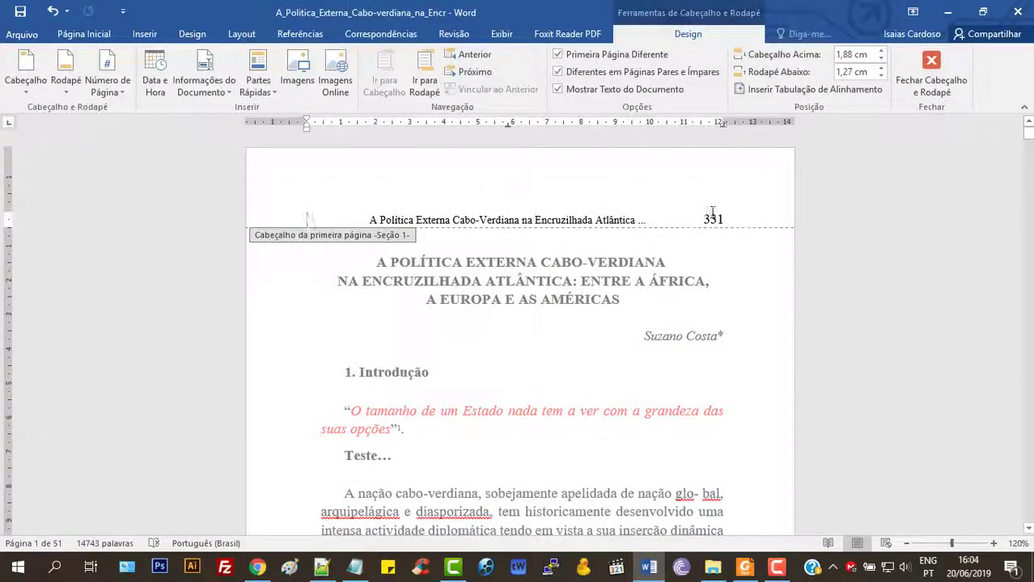
double_click(620, 300)
scroll(614, 324, down, 6)
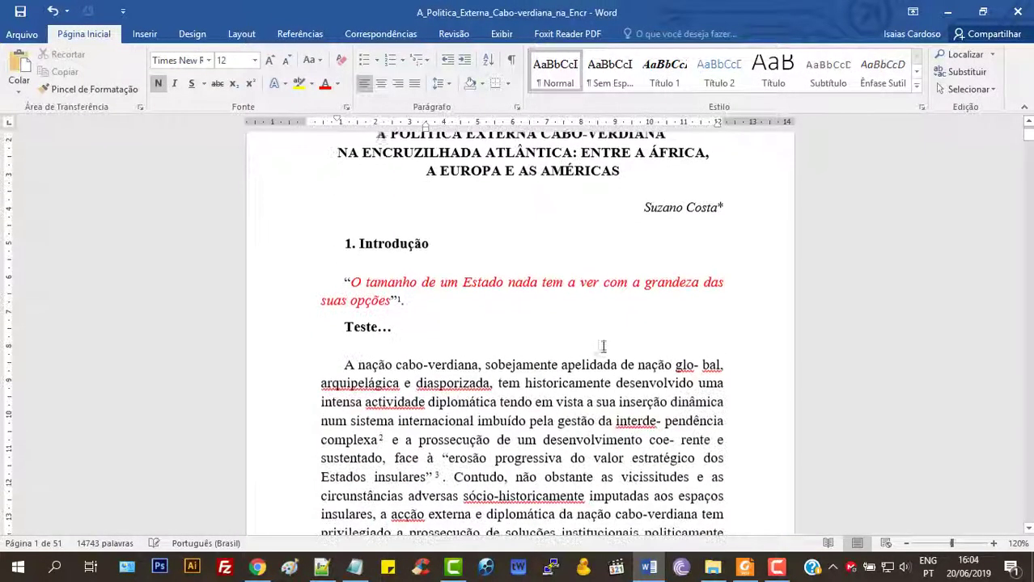
scroll(606, 347, up, 2)
scroll(604, 350, up, 4)
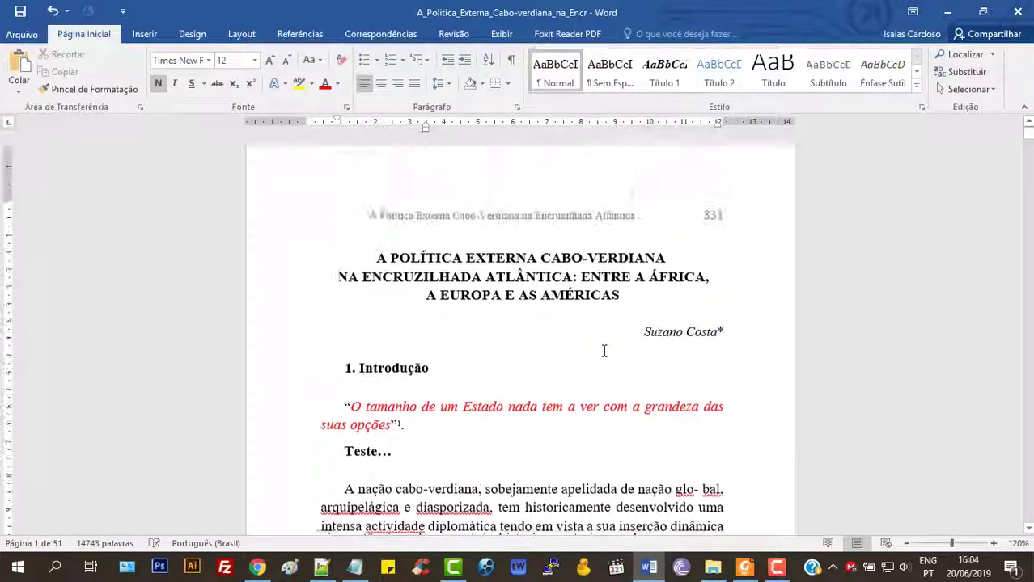
scroll(501, 356, down, 3)
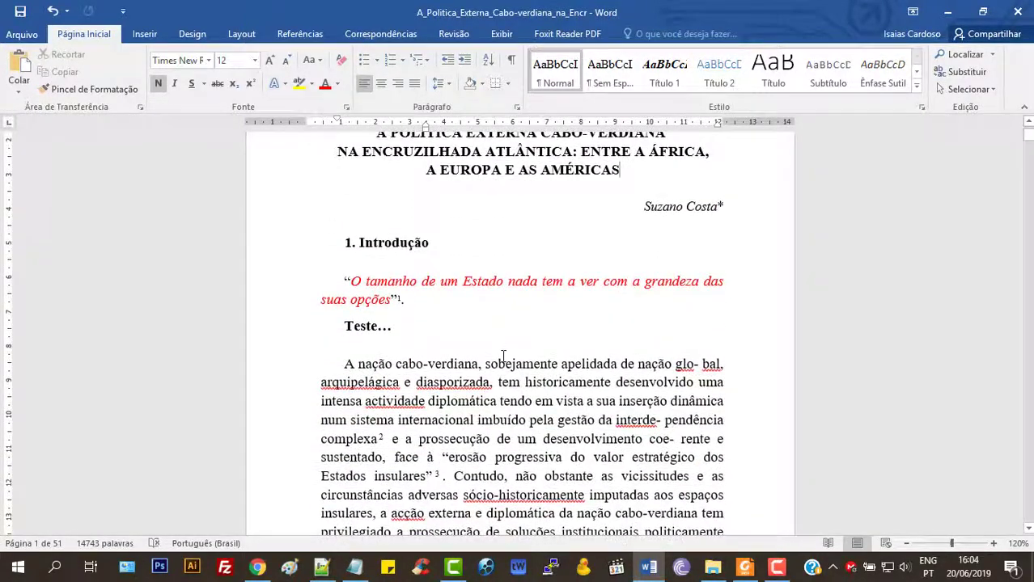
scroll(503, 340, up, 3)
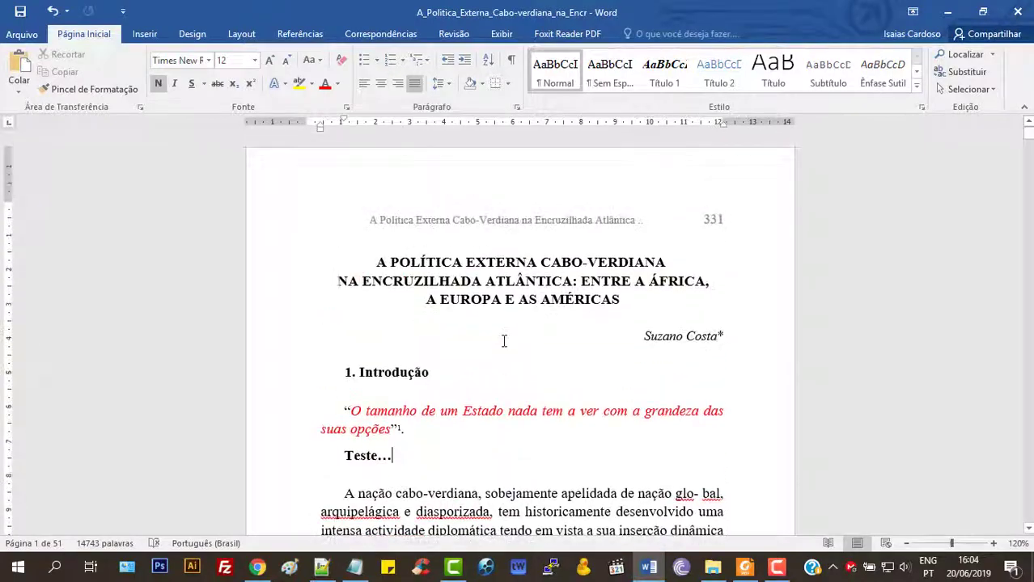
Save the document to Área de Trabalho as a Documento do Word, replacing the existing file of the same name
click(20, 12)
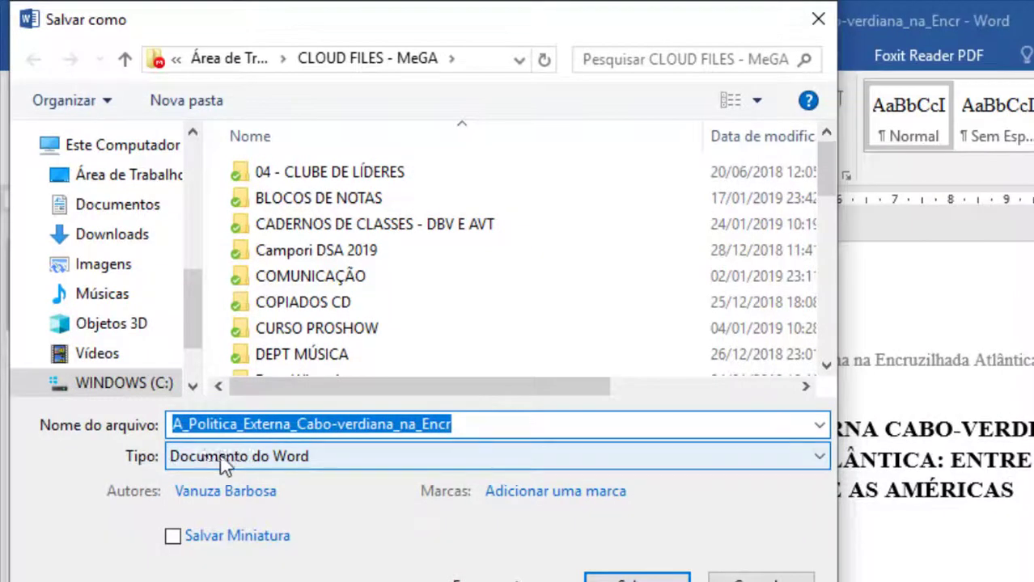
click(220, 457)
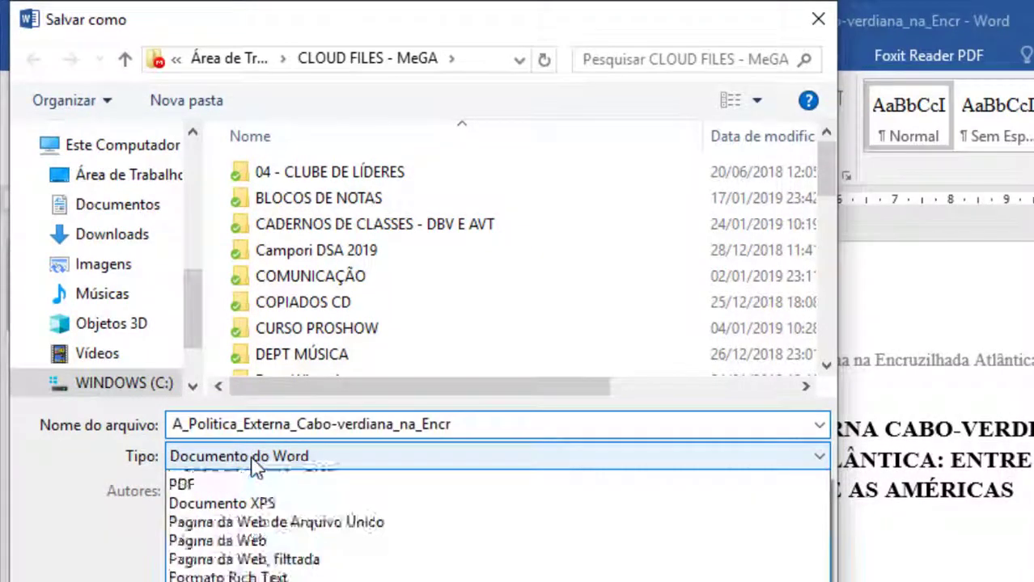
click(250, 456)
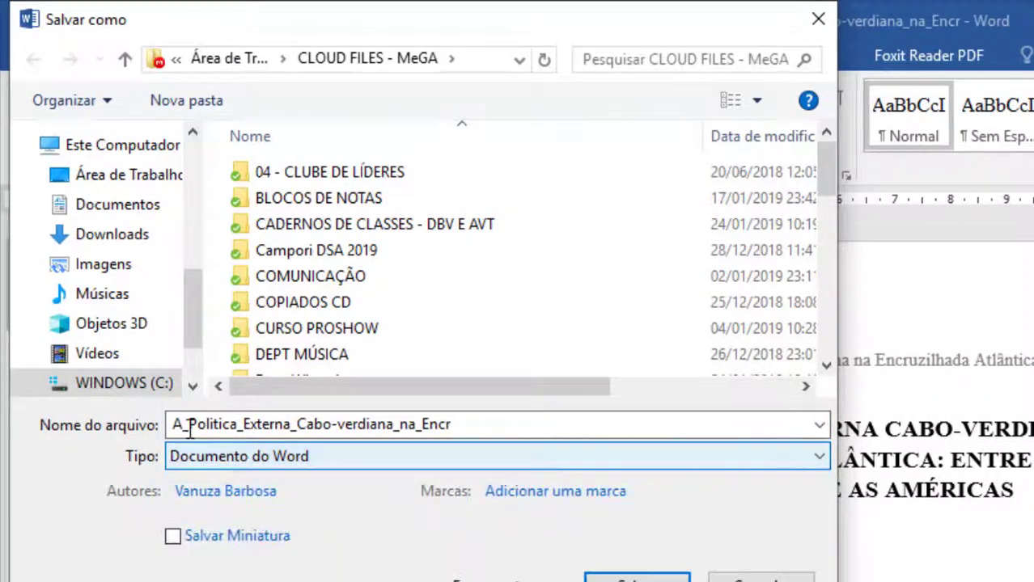
click(142, 153)
click(144, 180)
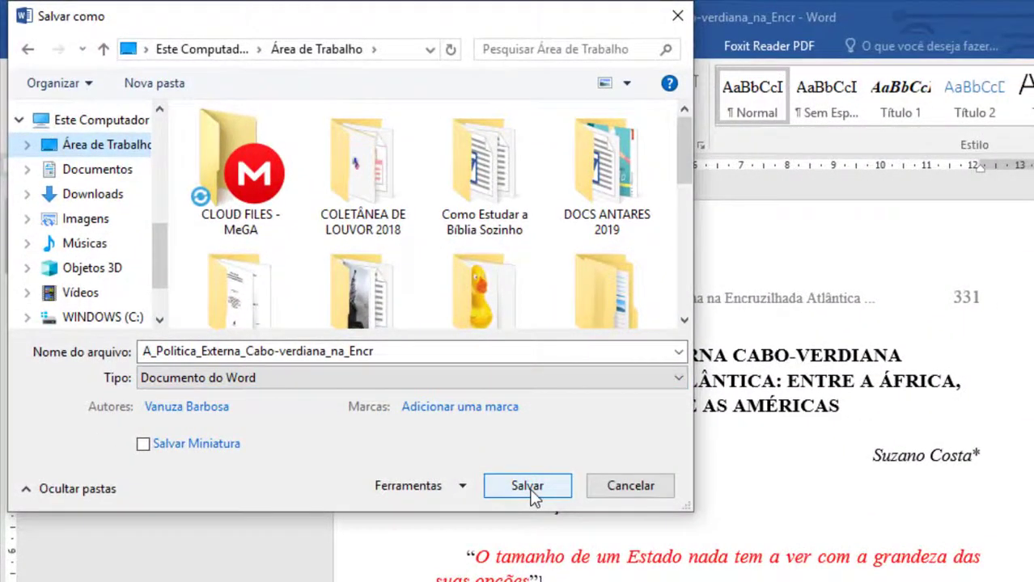
click(526, 488)
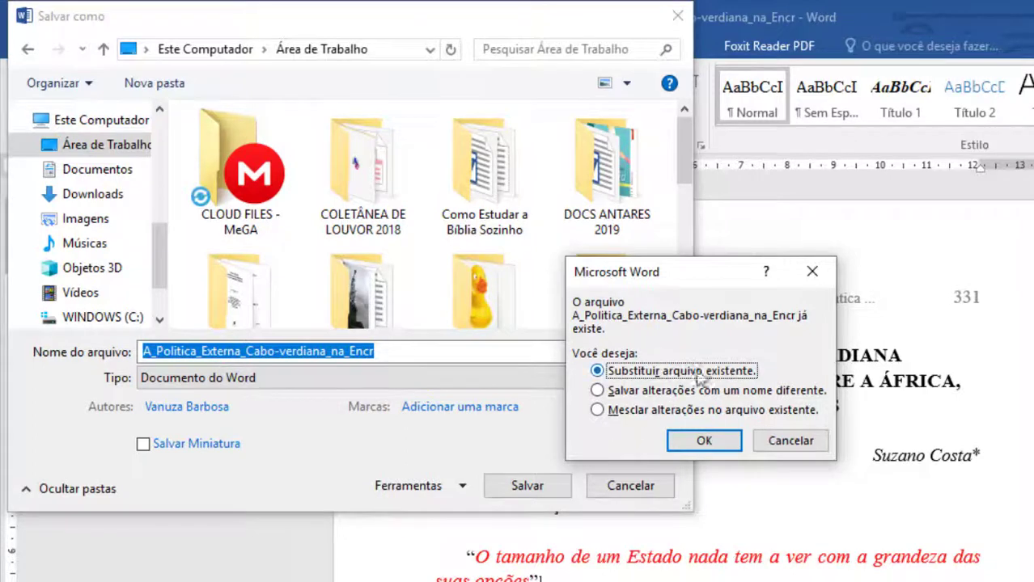
click(704, 441)
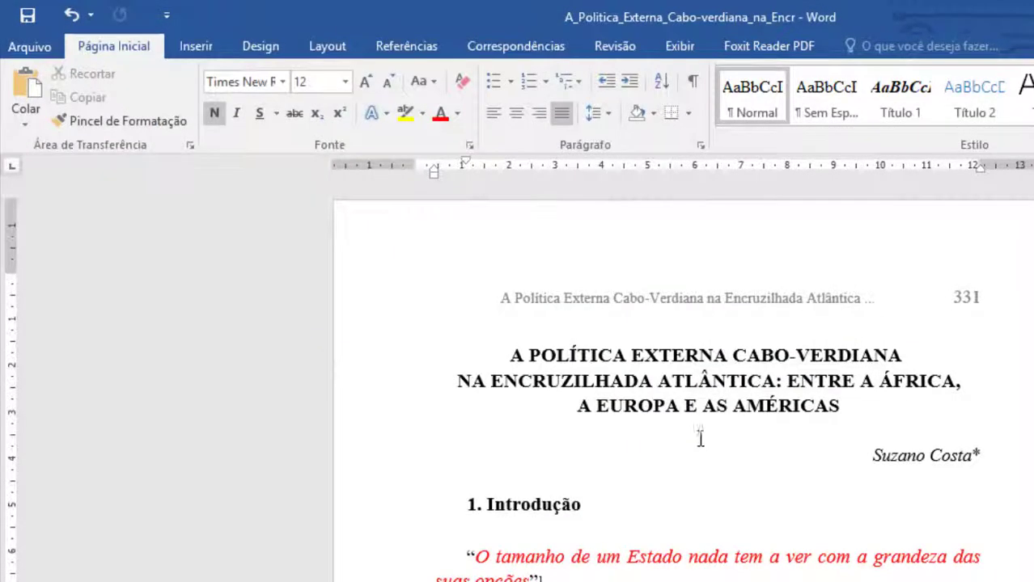
Close the document and open the original A_Politica_Externa_Cabo-verdiana_na_Encr PDF from the CLOUD FILES - MeGA folder in Foxit Reader
click(590, 479)
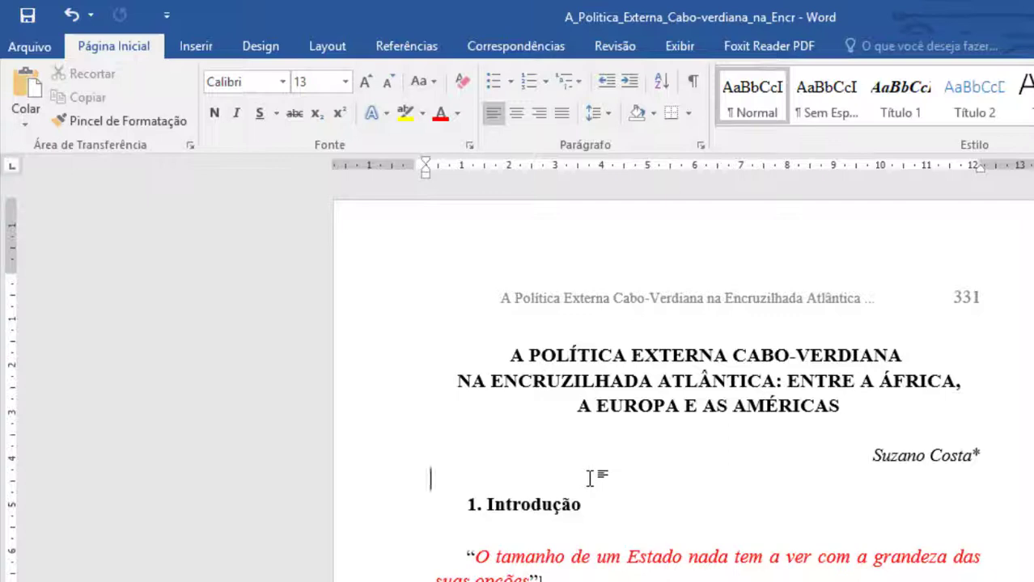
key(ctrl+w)
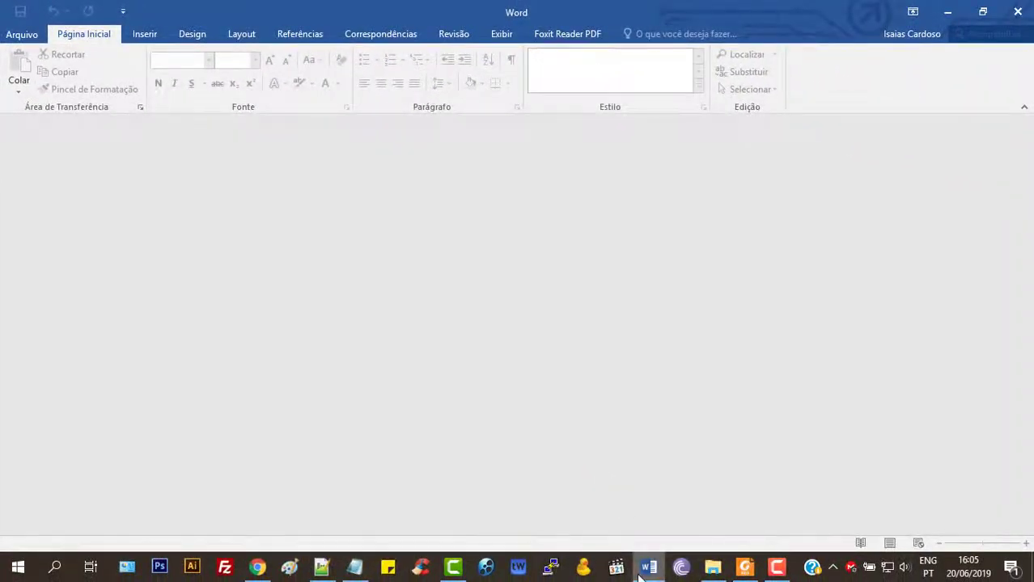
click(639, 576)
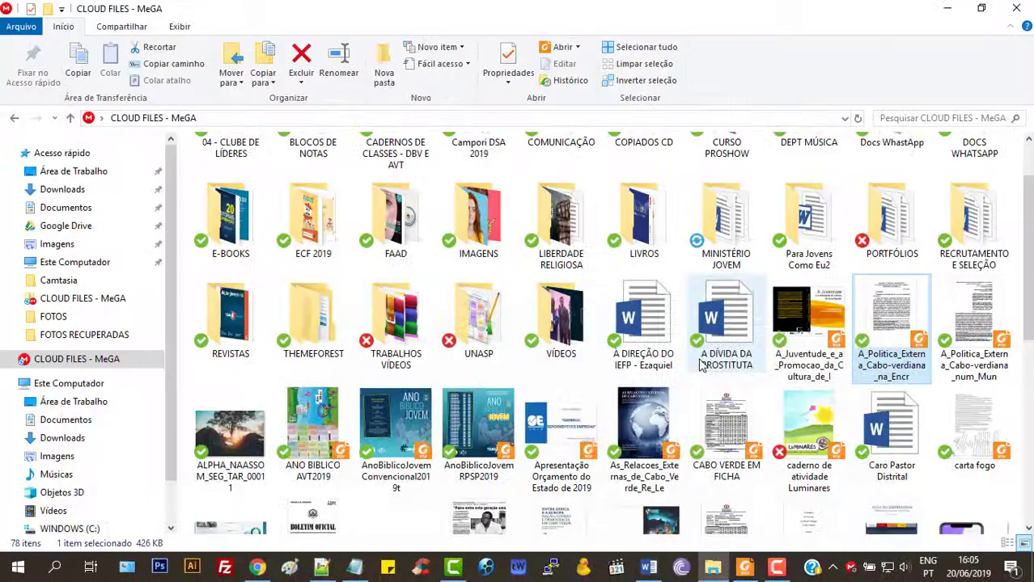
double_click(895, 312)
Examine the original PDF's title, introduction and footnotes on the first page and the start of its second page
scroll(603, 325, up, 15)
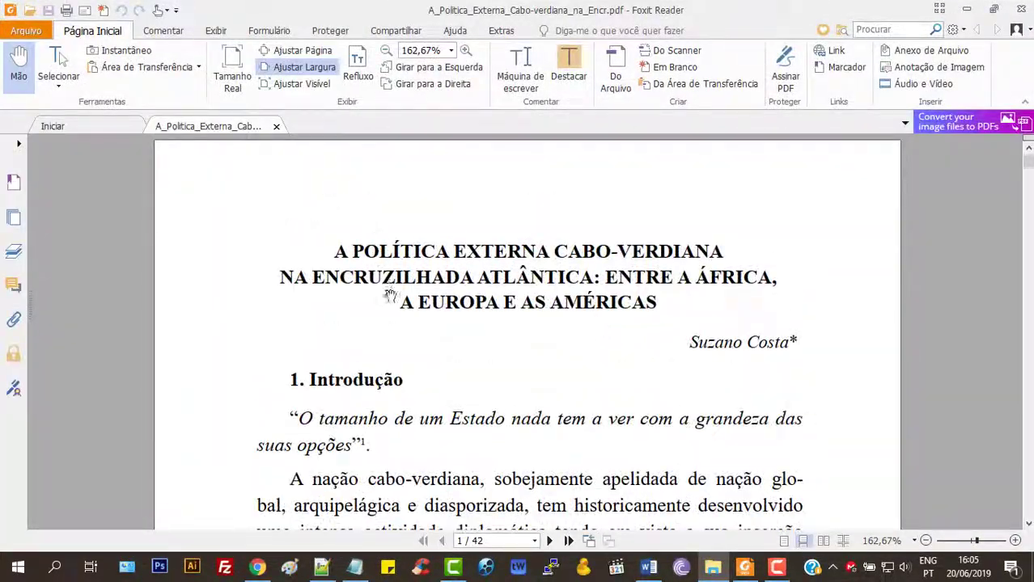
scroll(389, 296, down, 6)
scroll(266, 287, down, 5)
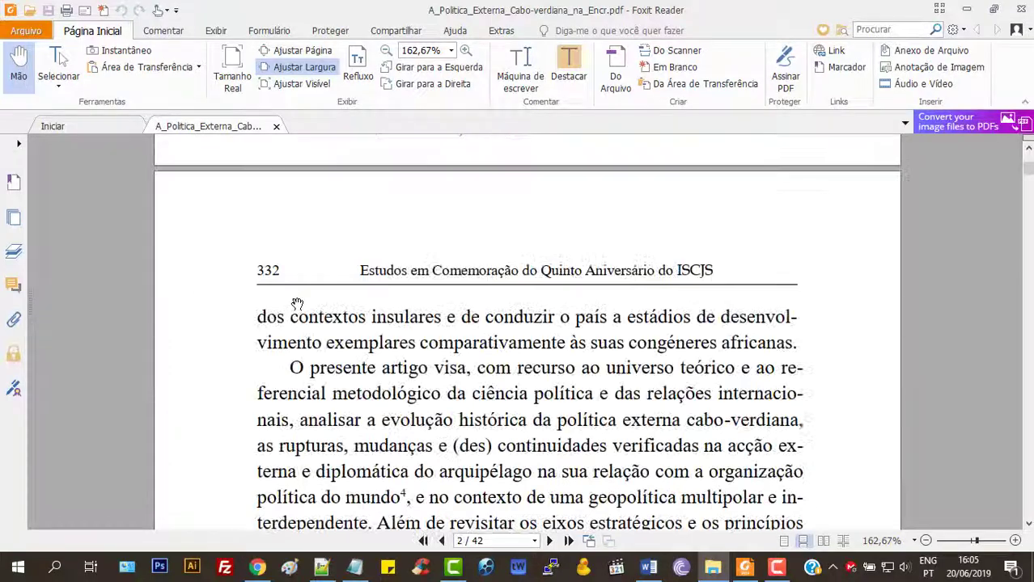
scroll(295, 305, up, 5)
scroll(310, 297, up, 6)
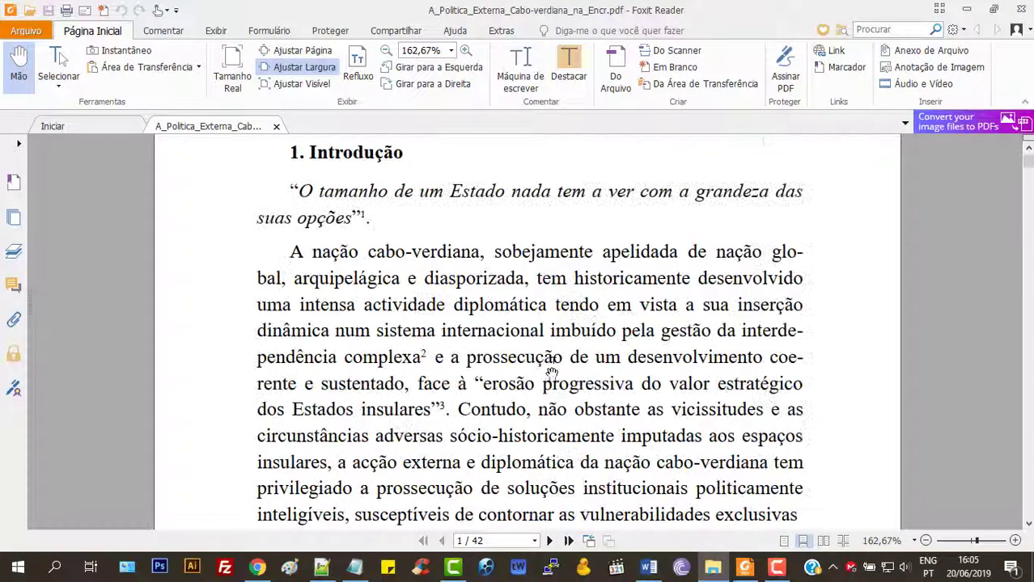
scroll(546, 356, down, 10)
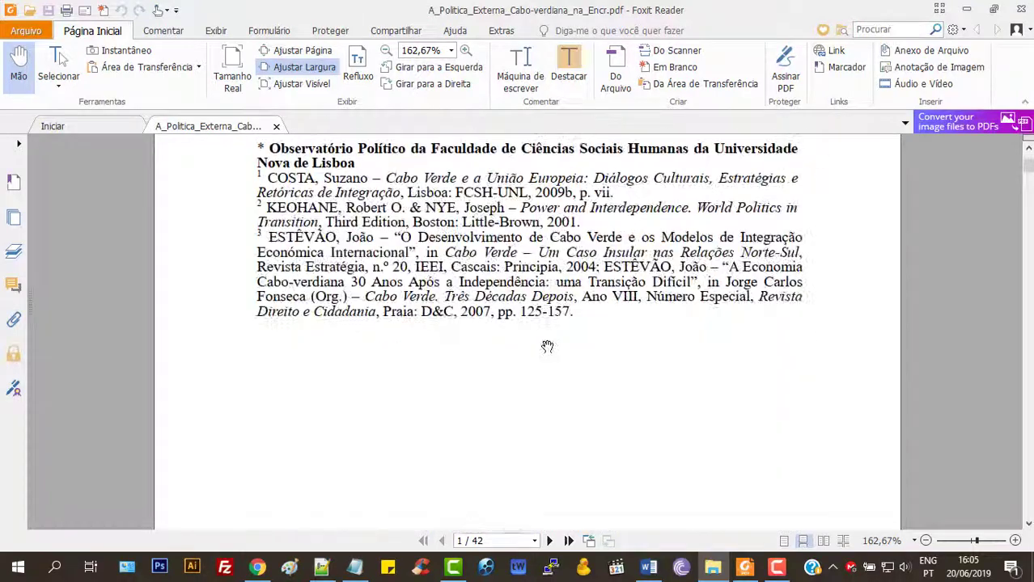
scroll(653, 283, up, 10)
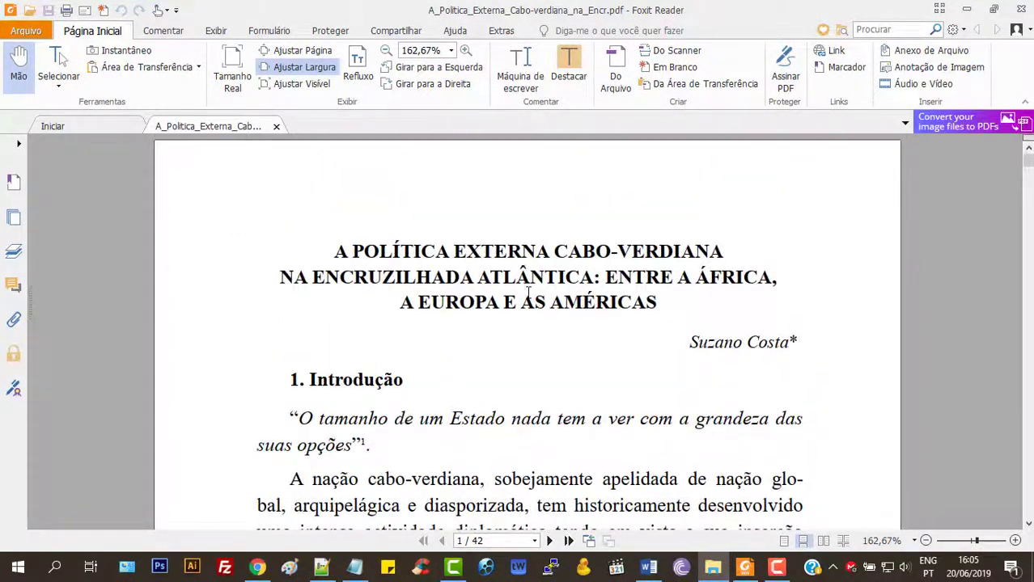
scroll(524, 287, down, 3)
scroll(524, 288, up, 3)
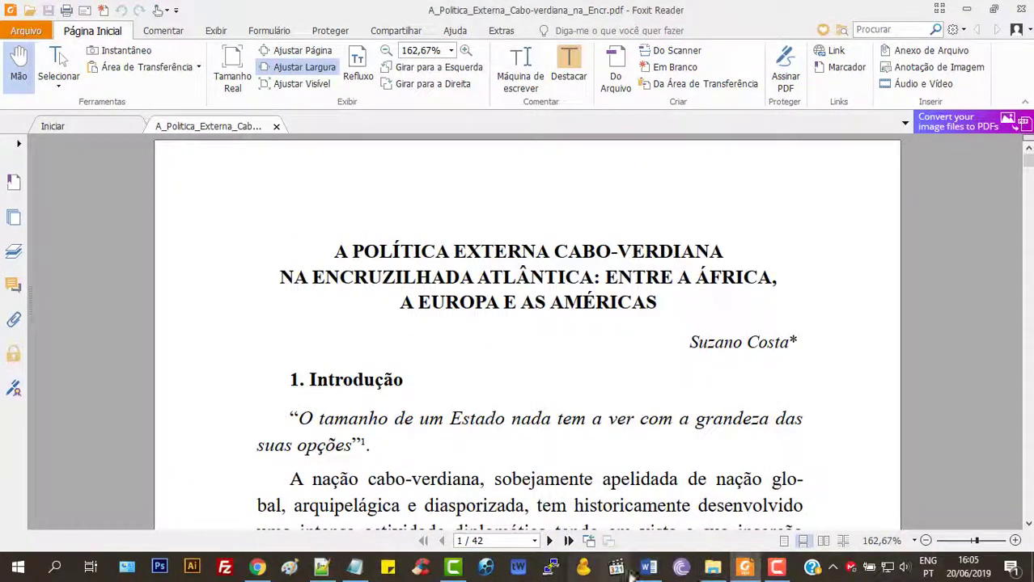
Open the saved Word file from the desktop and review its edited introduction and the second page's body text
click(744, 567)
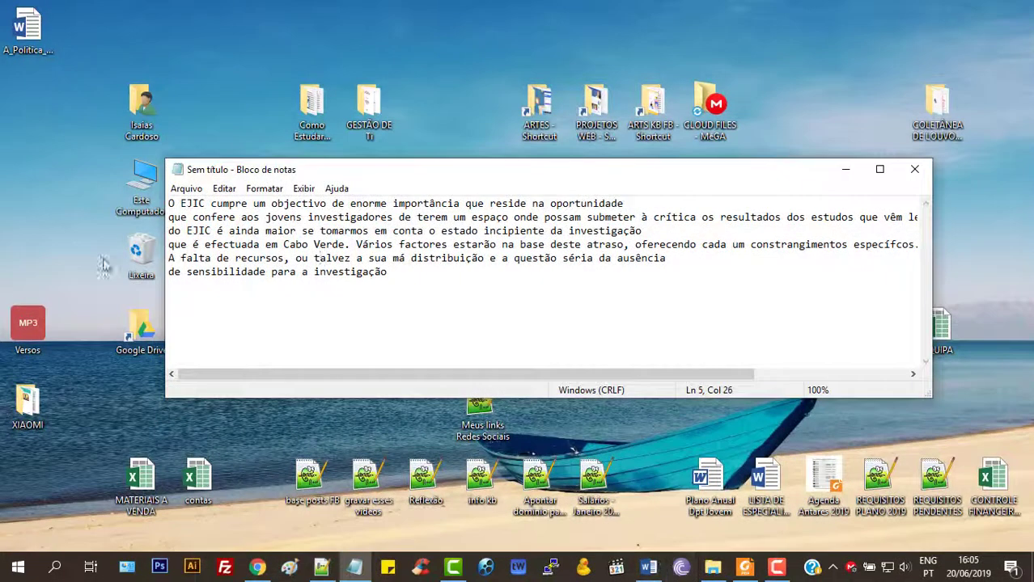
double_click(38, 31)
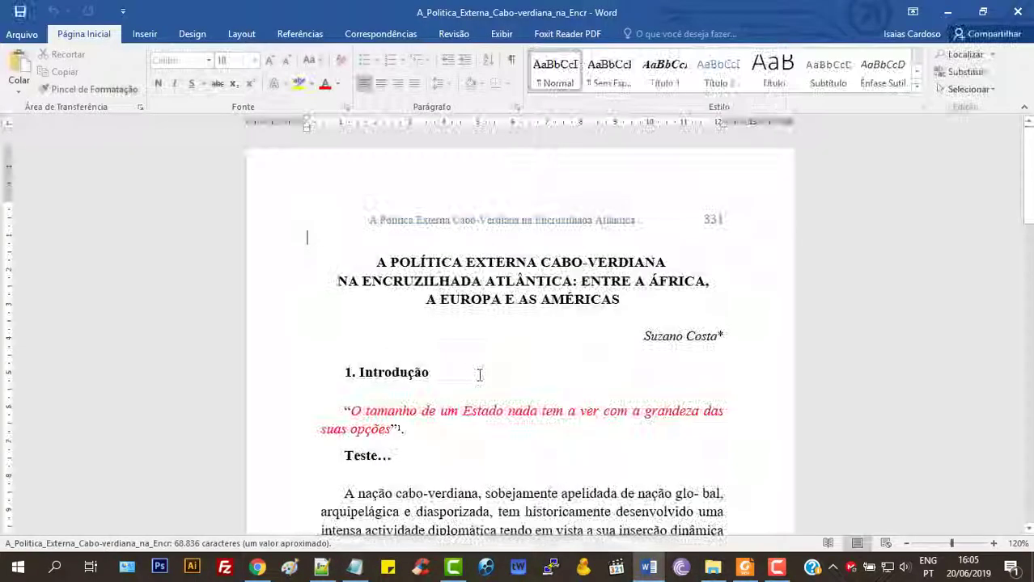
scroll(484, 304, down, 3)
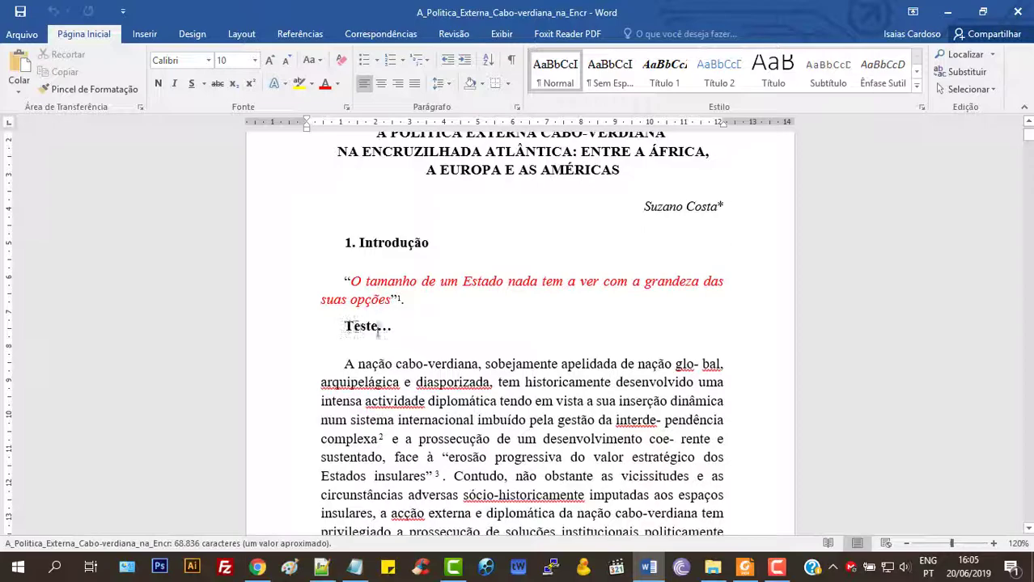
scroll(357, 339, up, 3)
scroll(436, 351, down, 13)
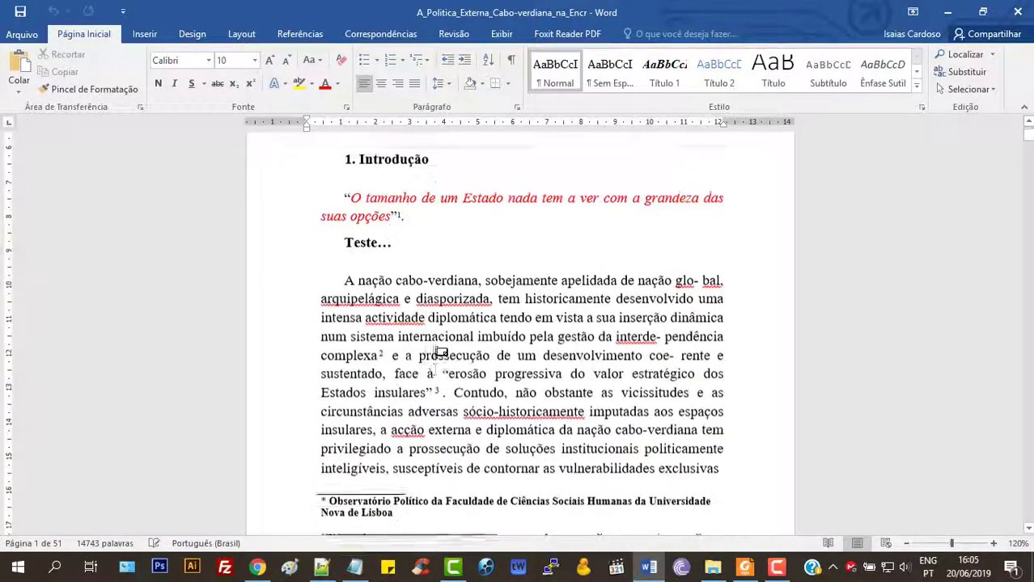
scroll(439, 352, down, 15)
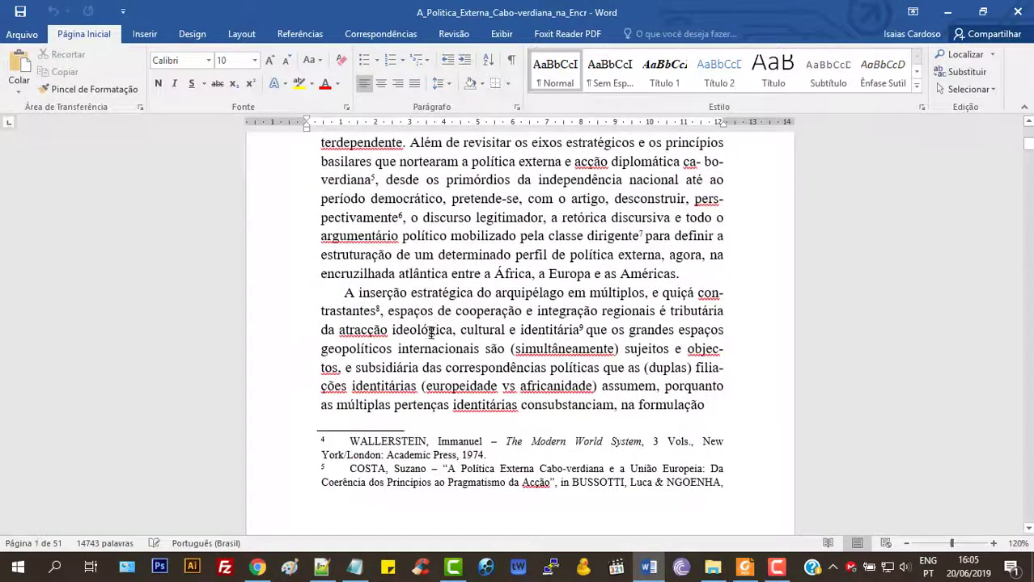
click(428, 330)
drag(382, 315, 512, 362)
click(511, 364)
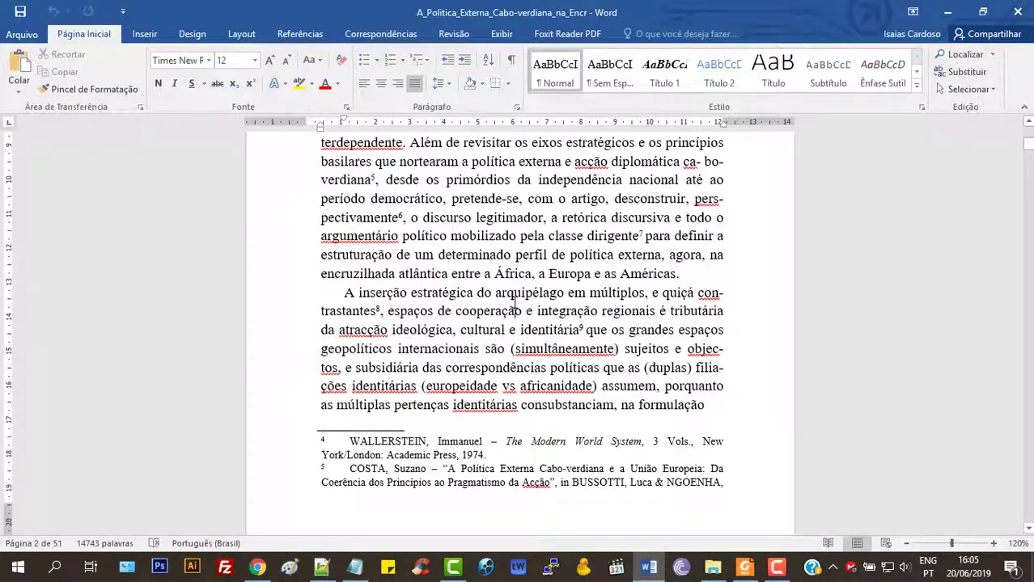
scroll(513, 306, up, 13)
scroll(513, 303, up, 12)
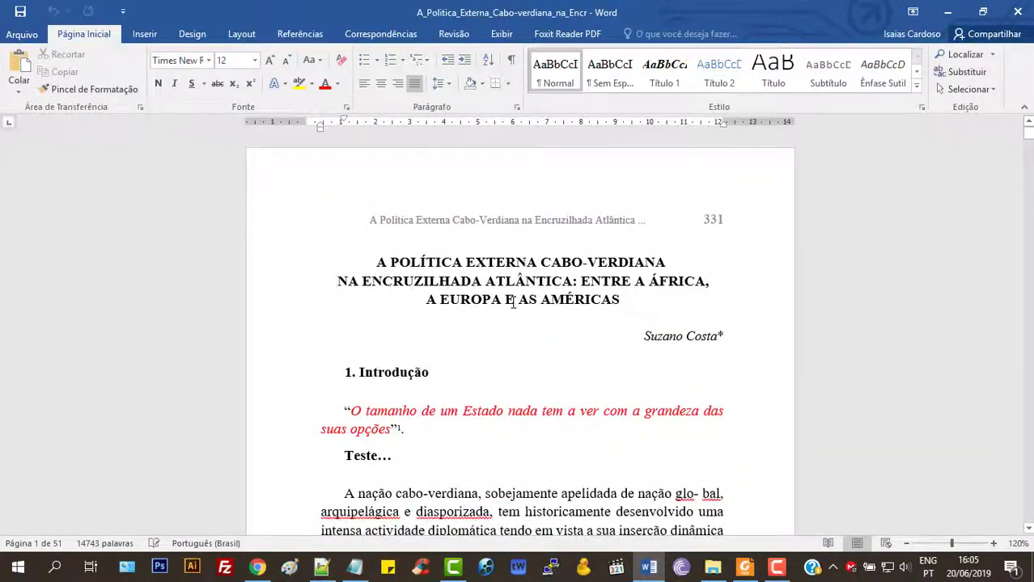
Close the Word document and delete all the text in the untitled Notepad note on the desktop
key(ctrl+w)
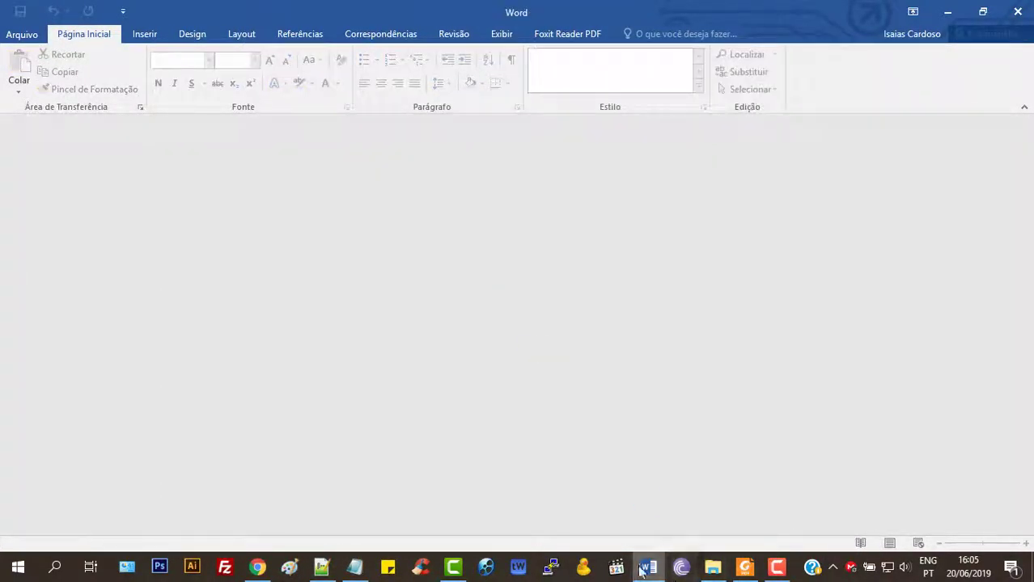
click(645, 569)
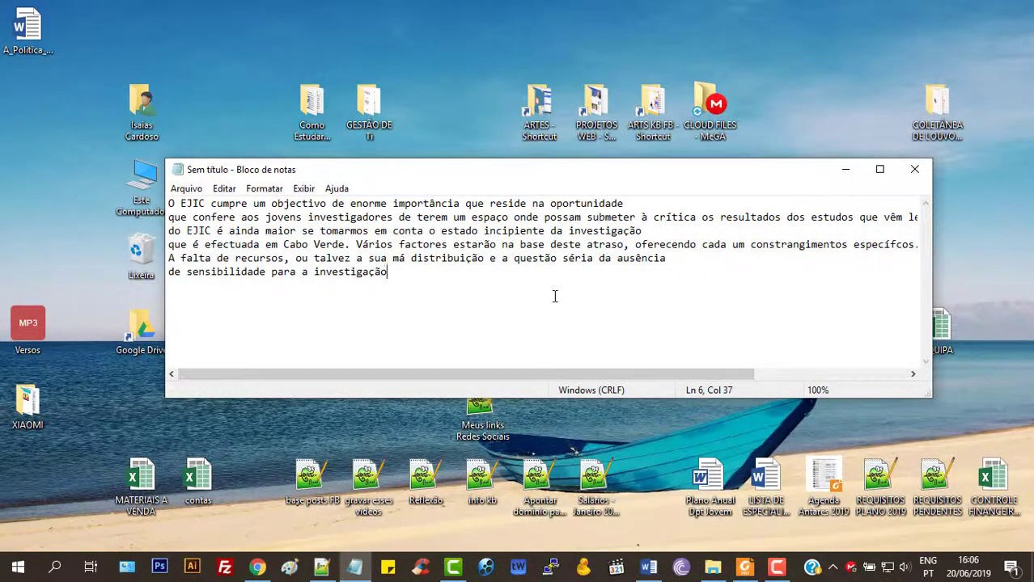
key(ctrl+a)
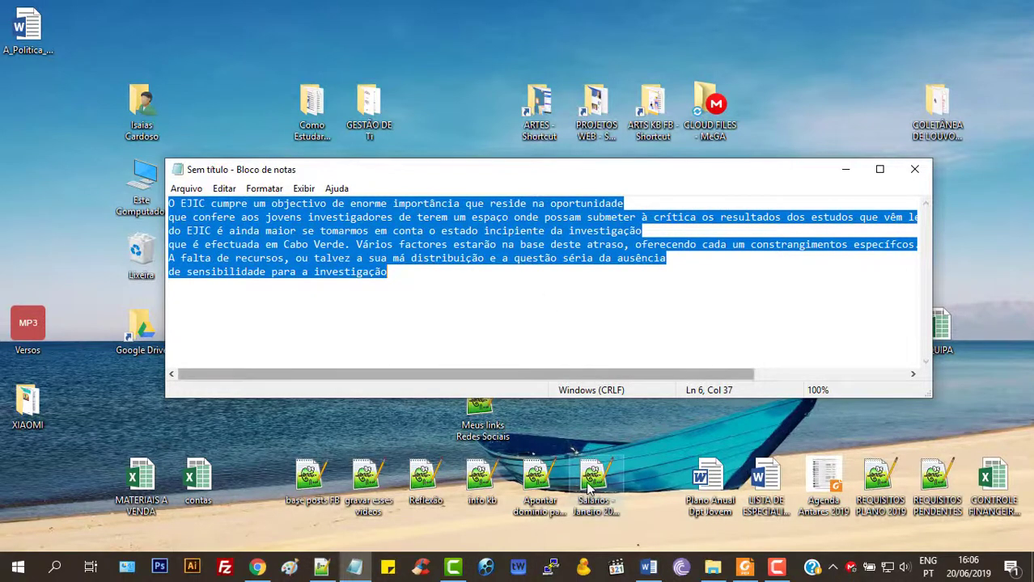
click(490, 259)
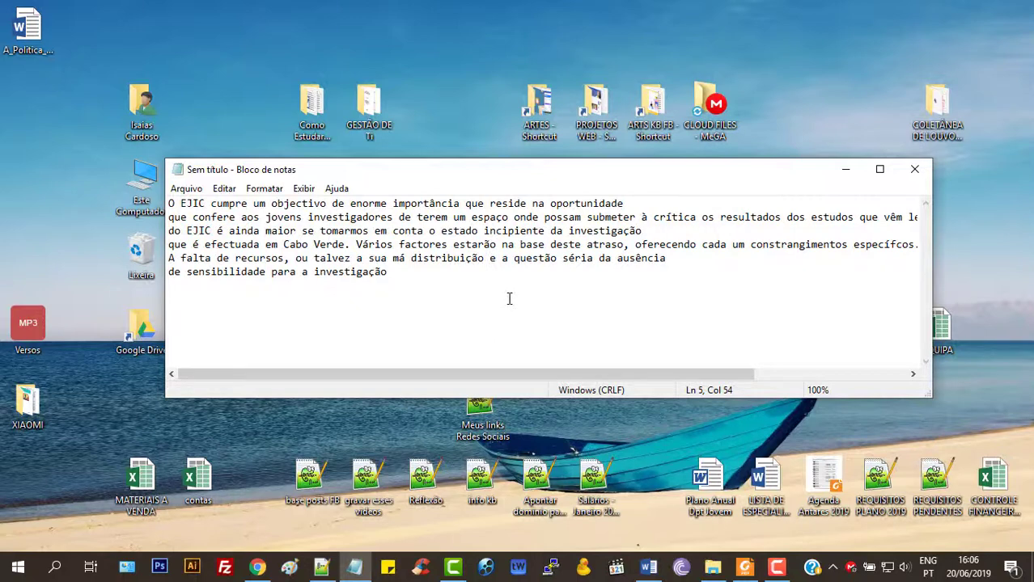
key(ctrl+a)
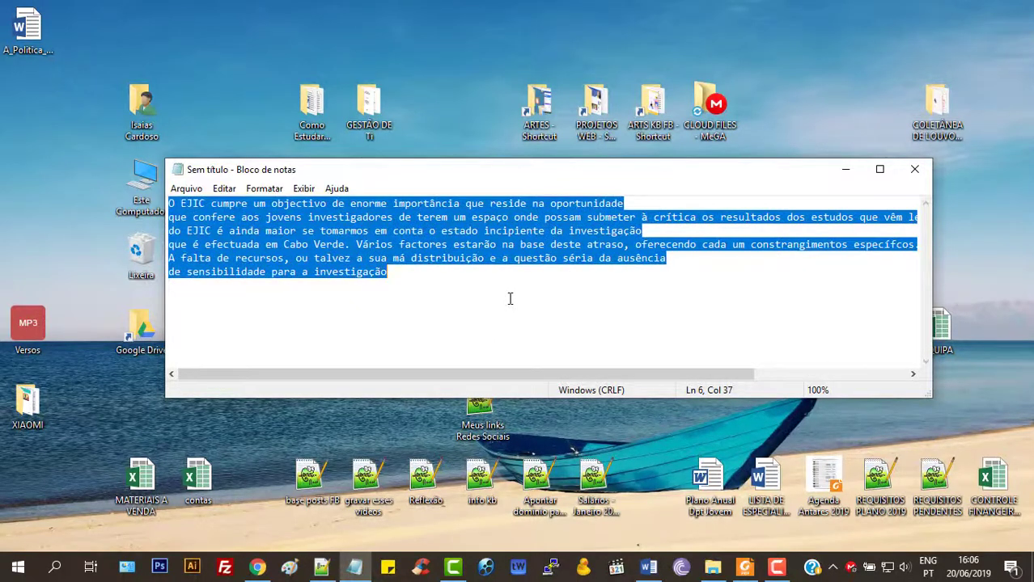
key(Delete)
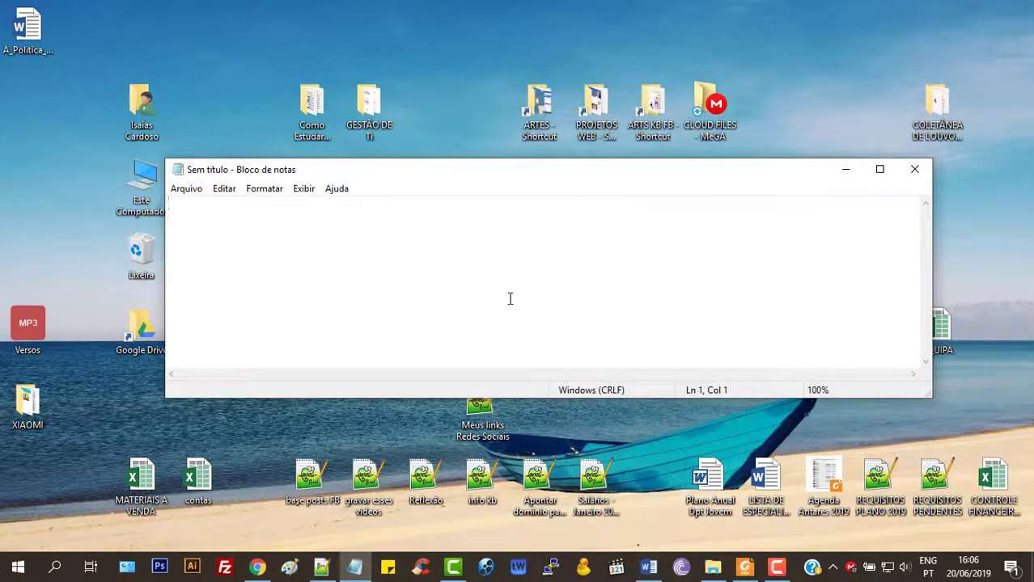
Open the A_Juventude_e_a_Promocao_da_Cultura_de_I PDF from CLOUD FILES - MeGA in Word, converting it to an editable document
click(712, 567)
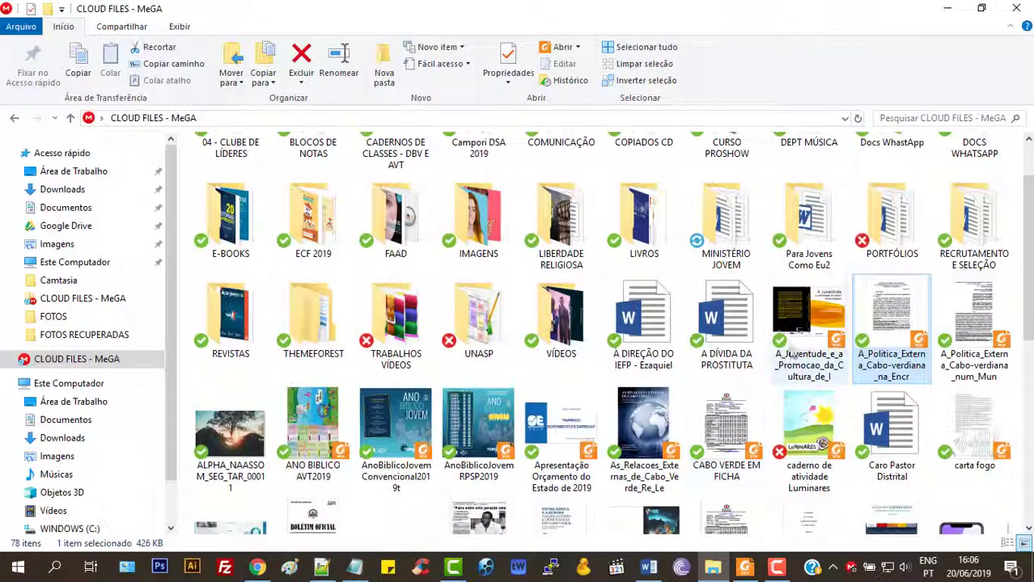
drag(799, 322, 587, 443)
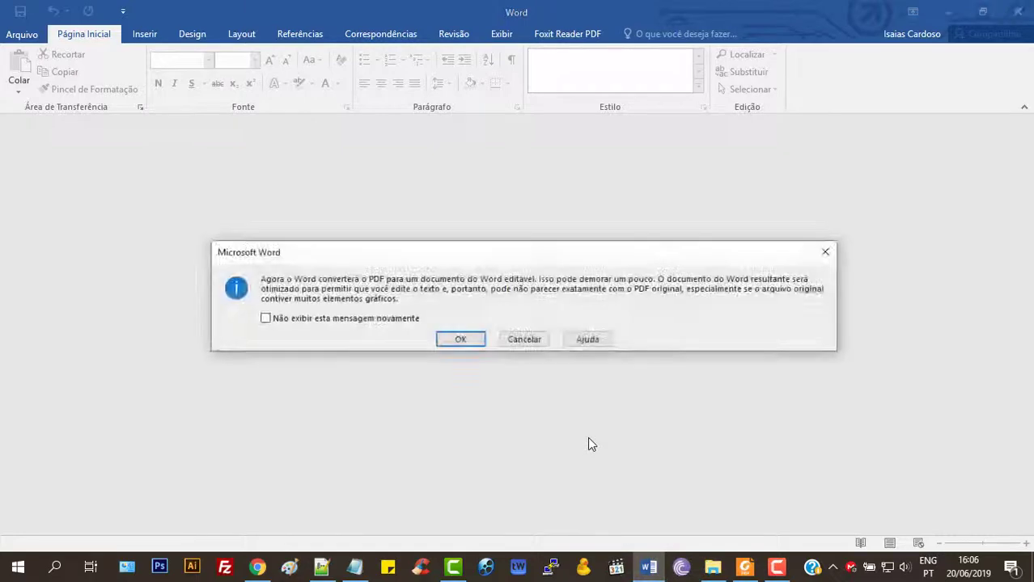
click(457, 338)
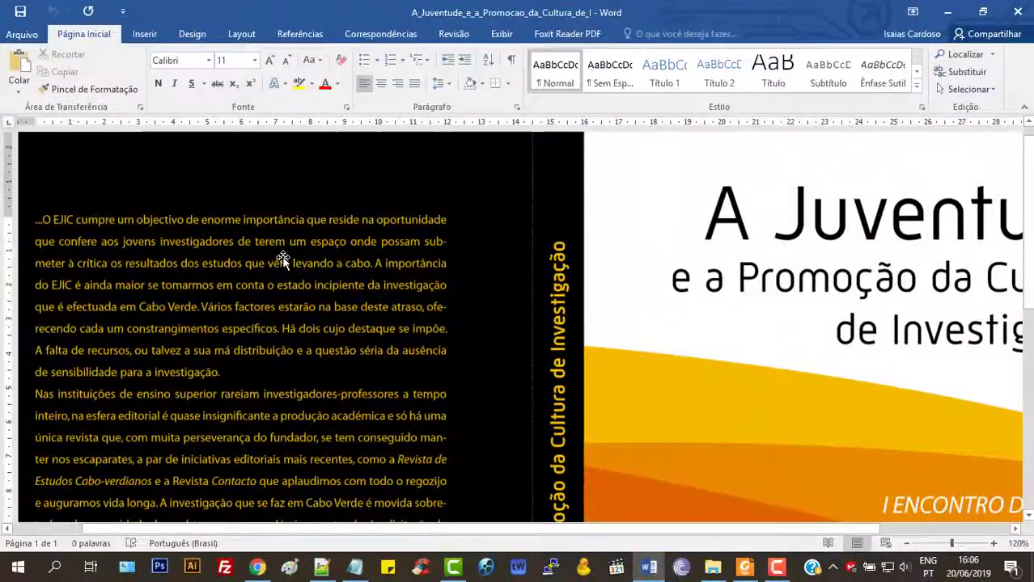
Select the converted cover and examine the whole page at 80% zoom
click(661, 295)
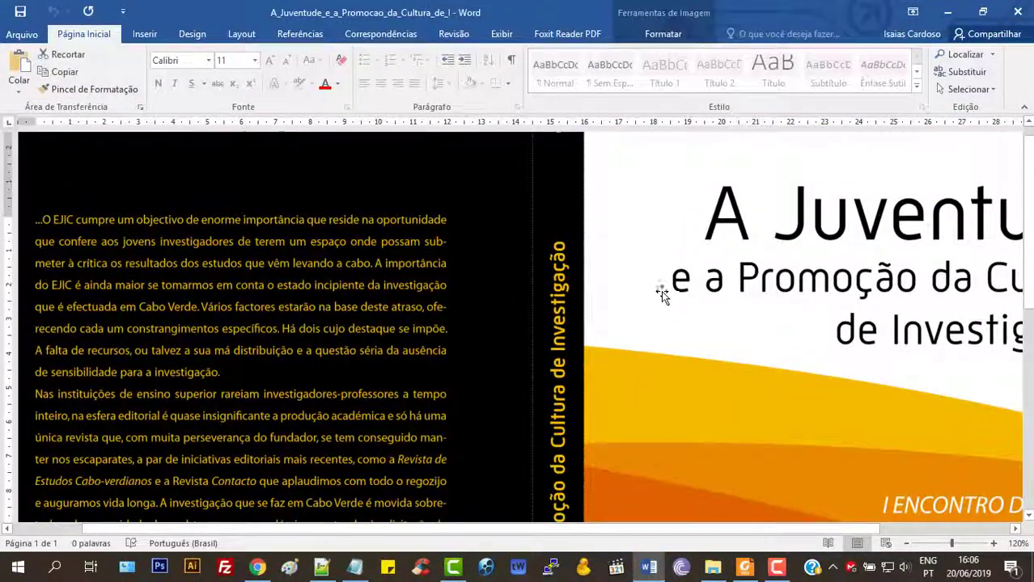
click(907, 543)
click(907, 543)
click(907, 544)
click(907, 543)
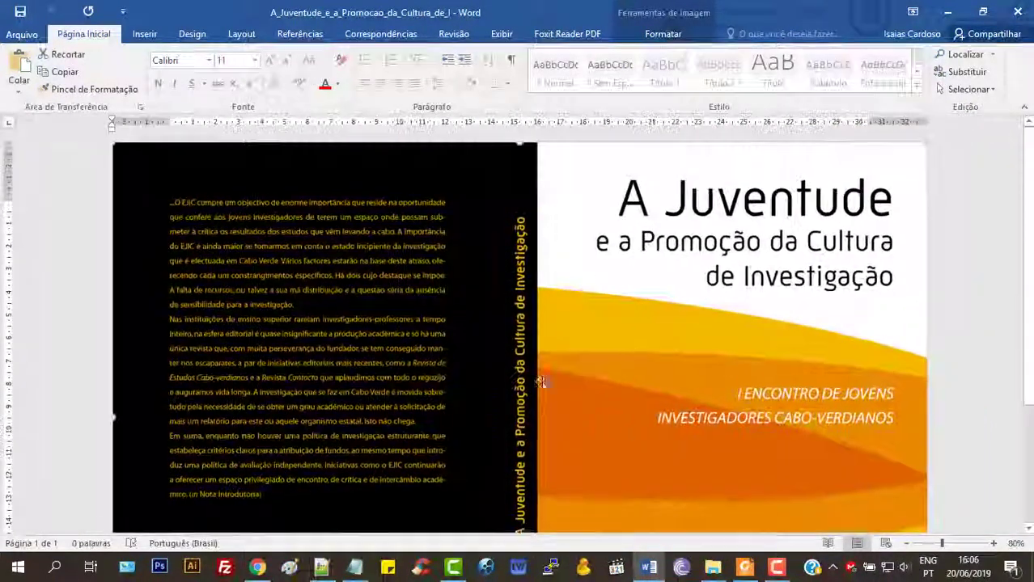